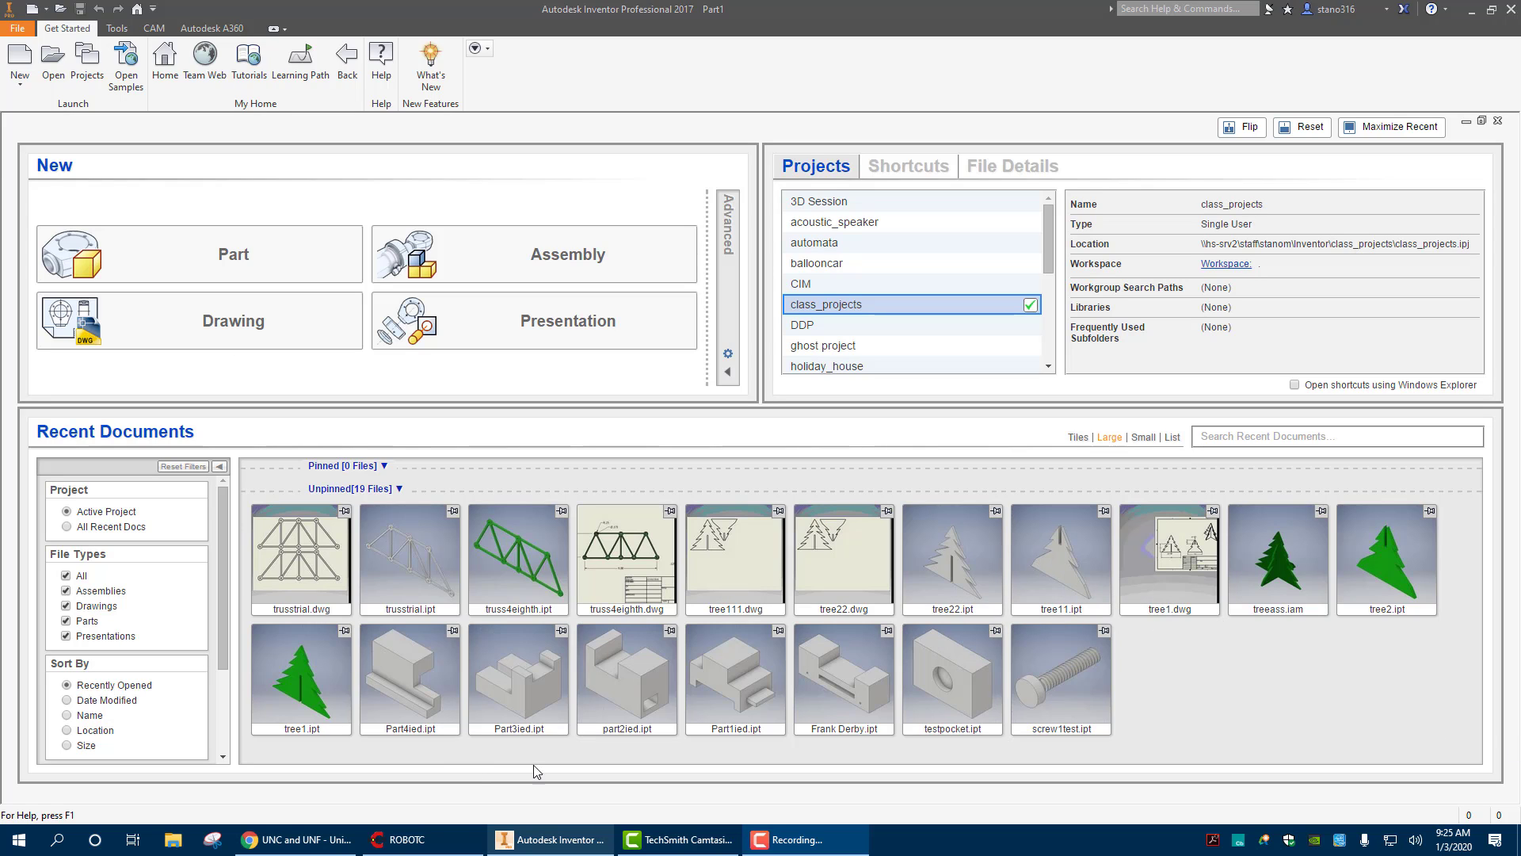
- Create a new part and start a 2D sketch on its front origin plane
{"action": "left_click", "coordinate": [195, 253]}
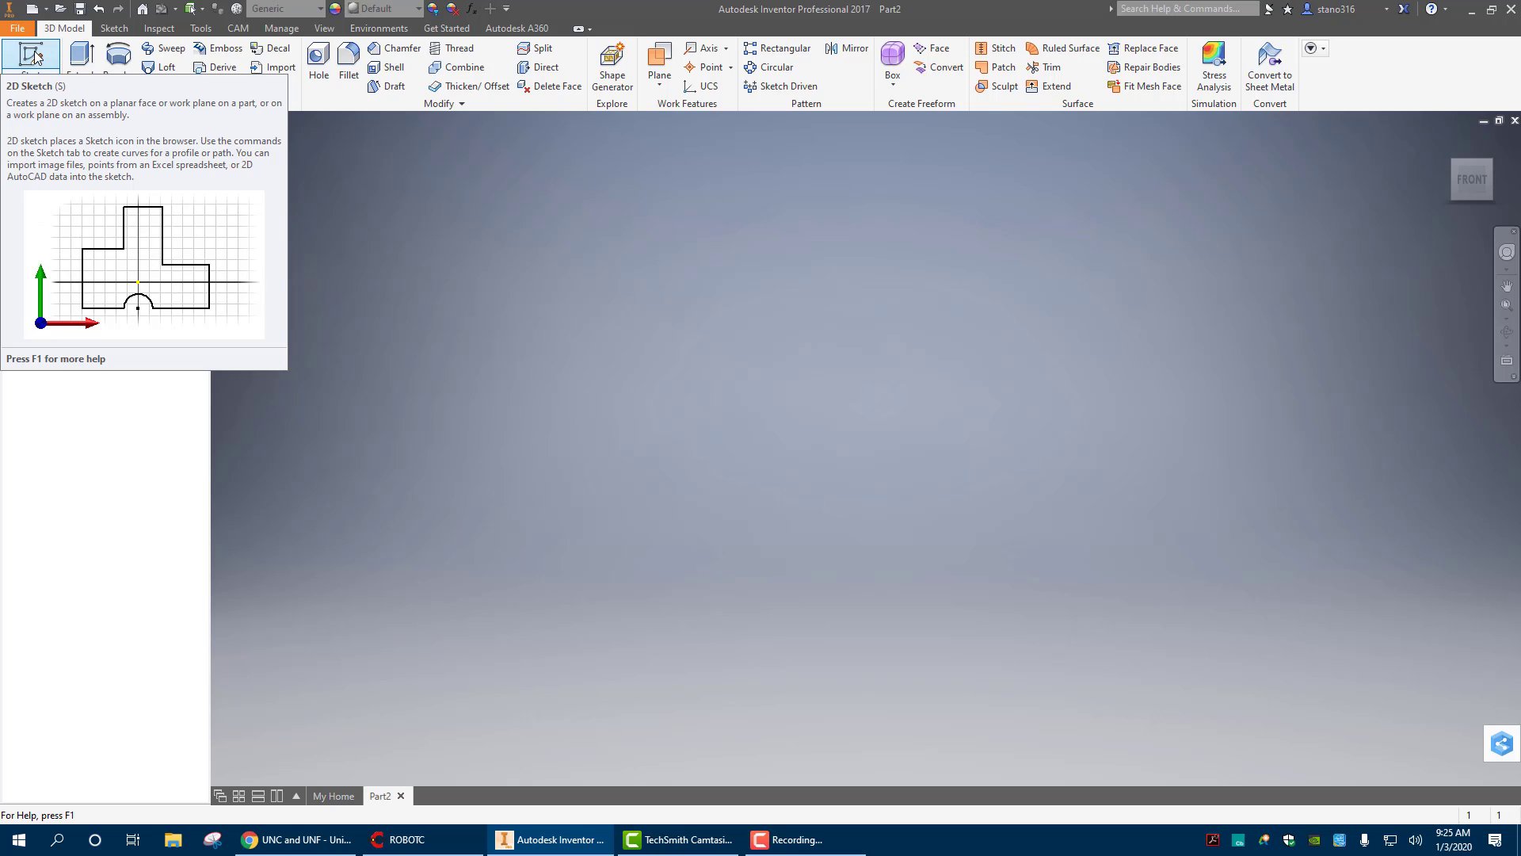
{"action": "left_click", "coordinate": [20, 55]}
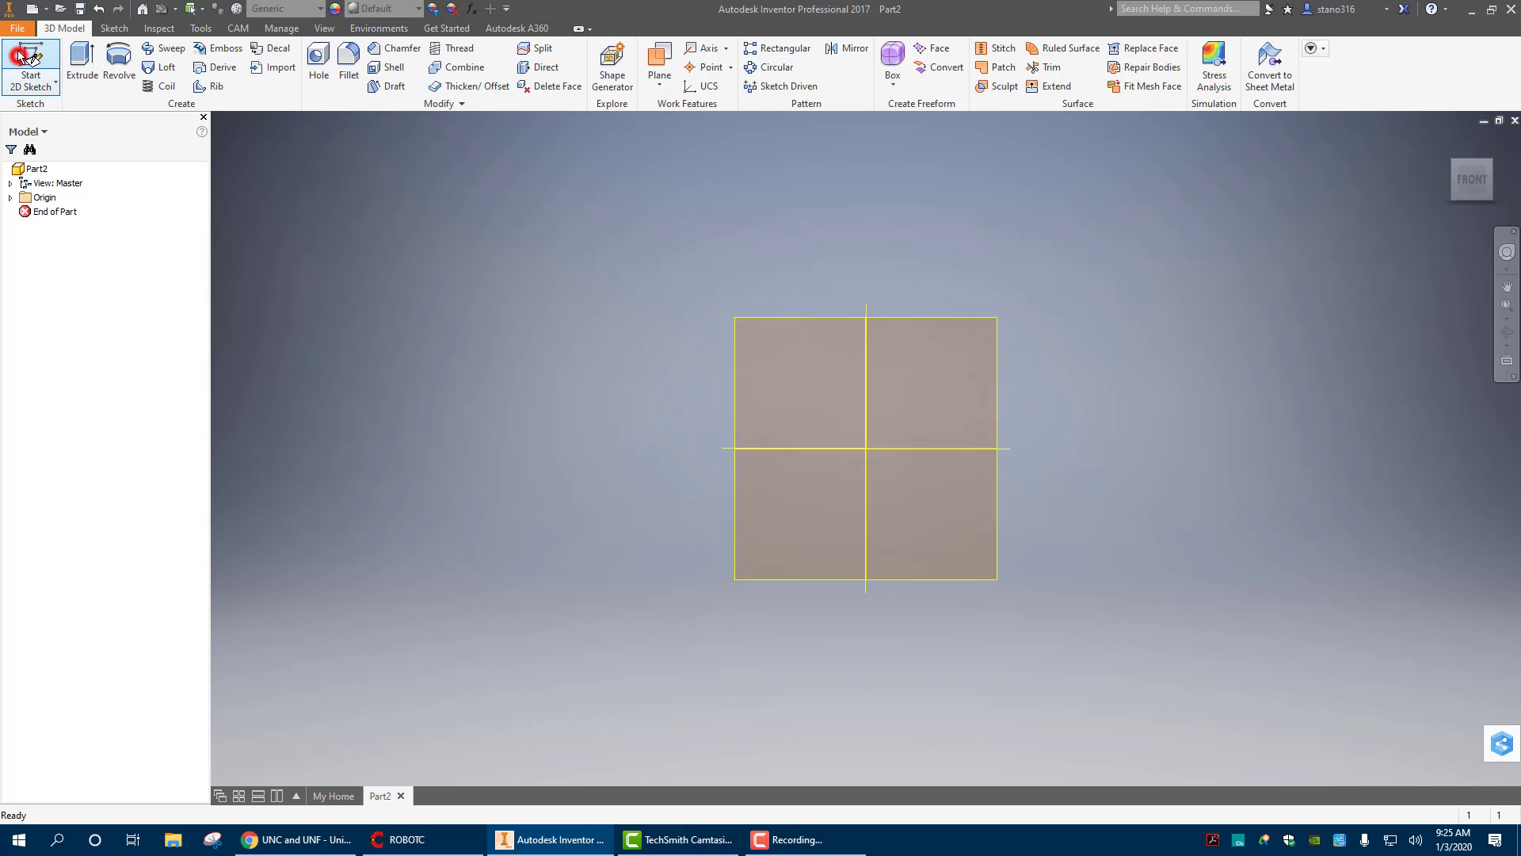
{"action": "left_click", "coordinate": [791, 241]}
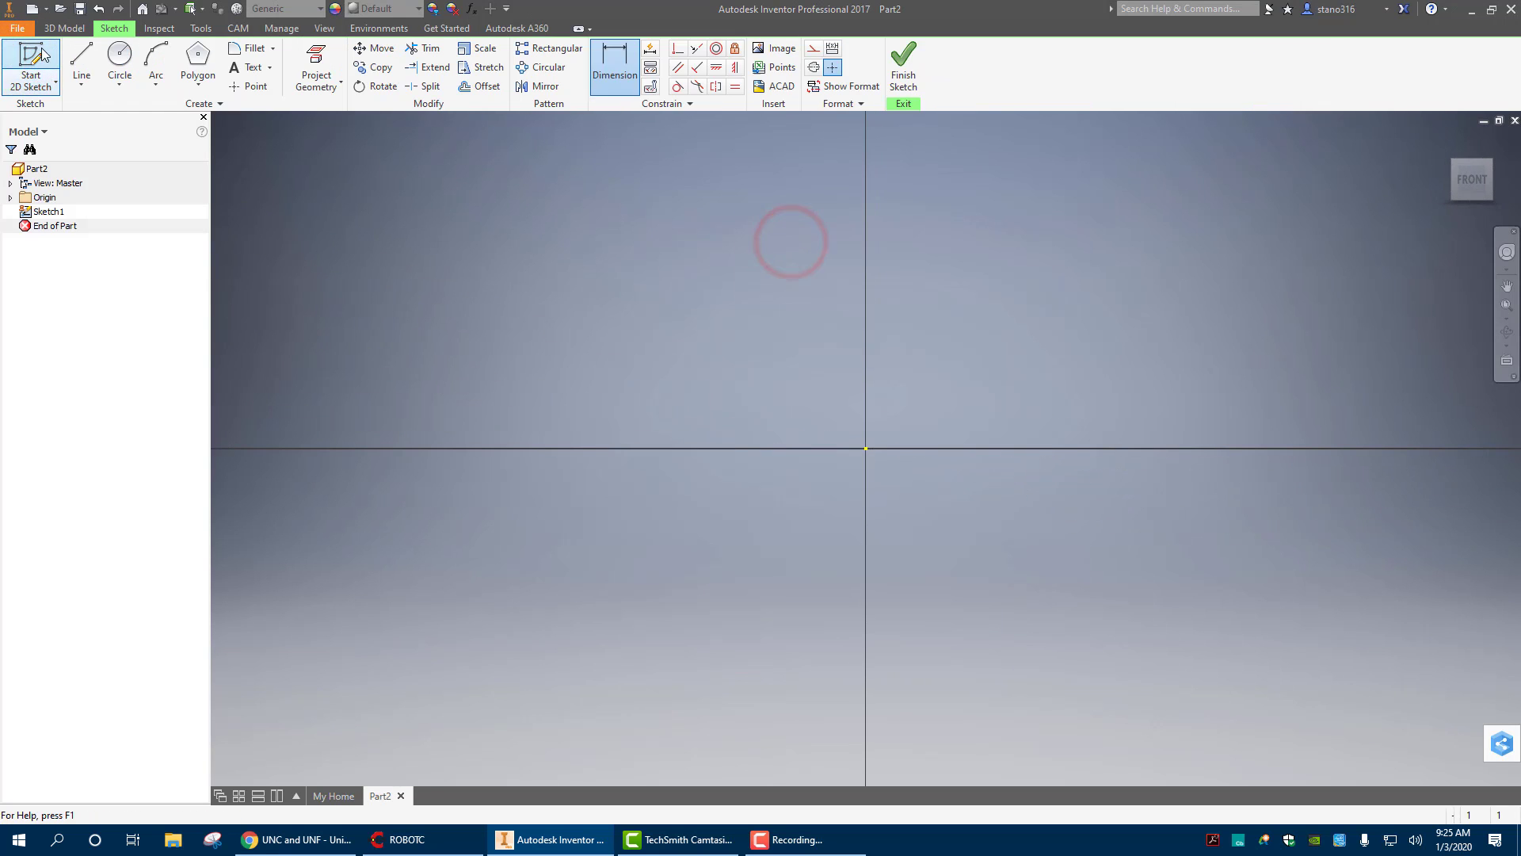
- Draw a circle of 0.125 in diameter centred on the sketch origin
{"action": "left_click", "coordinate": [120, 55]}
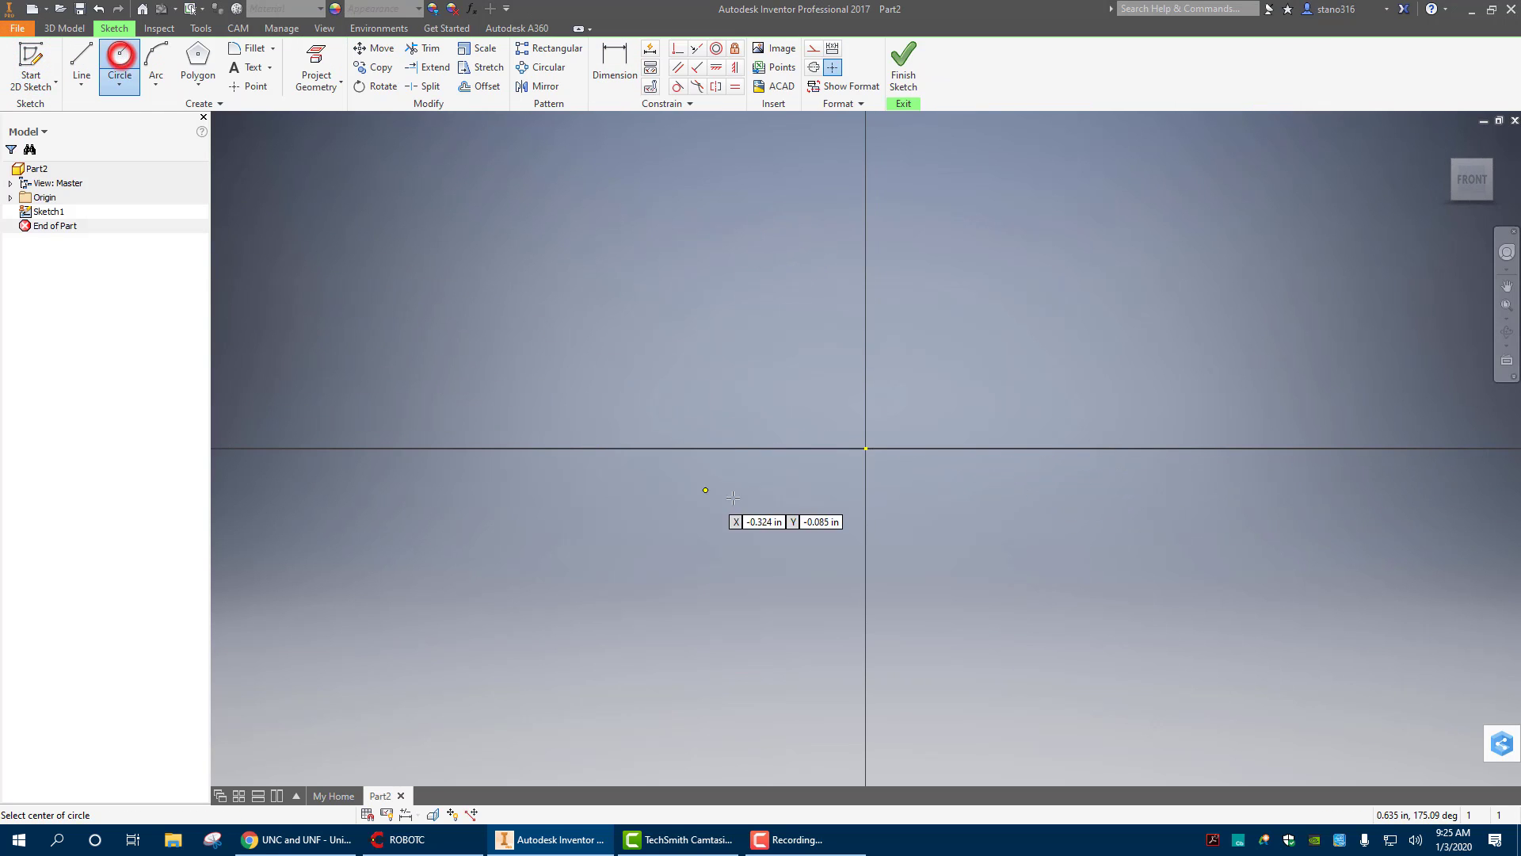
{"action": "left_click", "coordinate": [866, 448]}
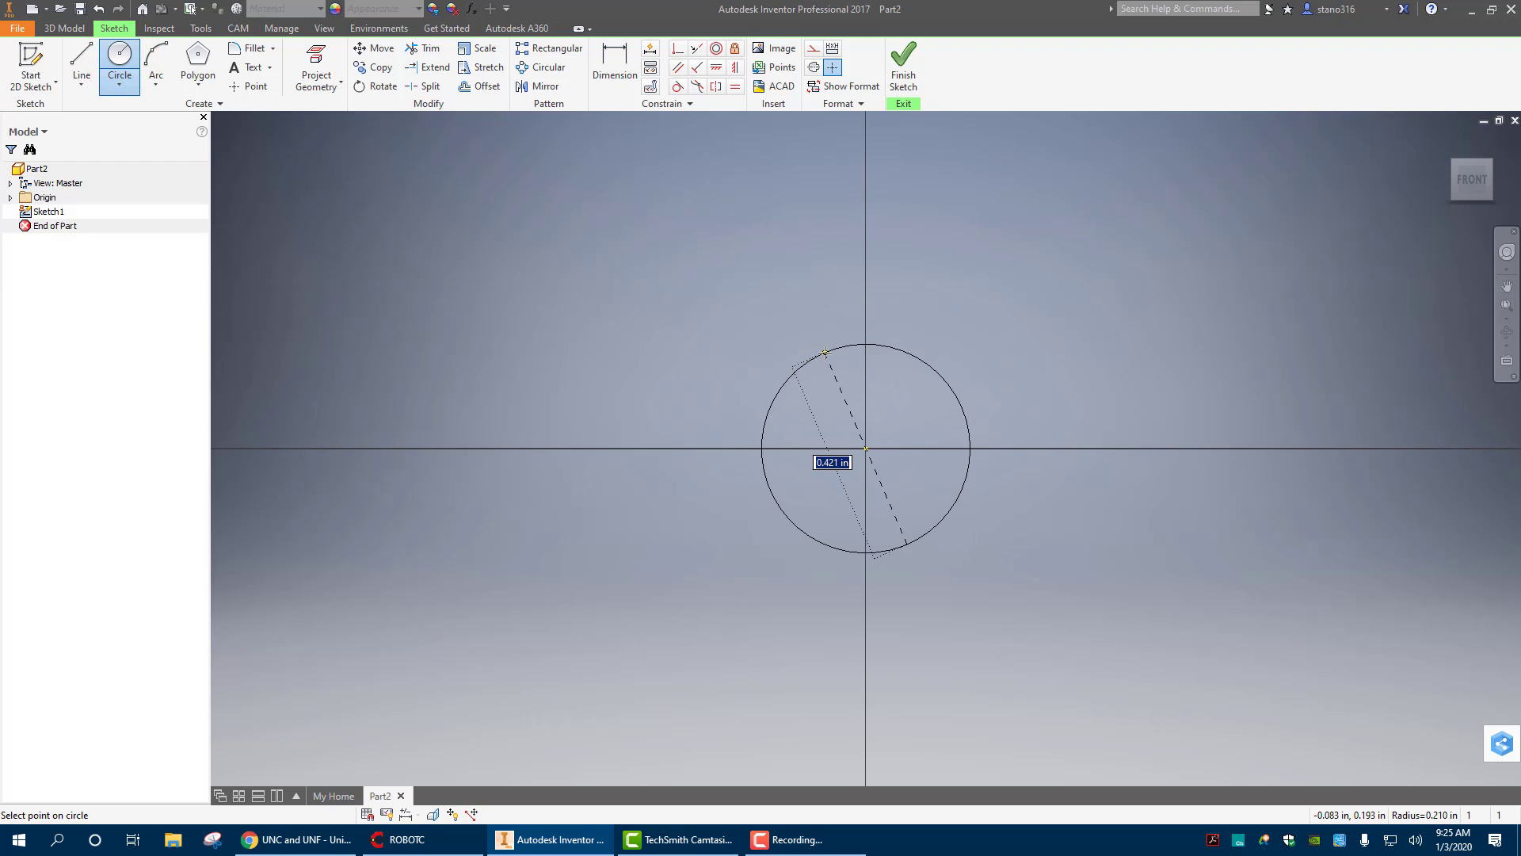
{"action": "type", "text": ".125"}
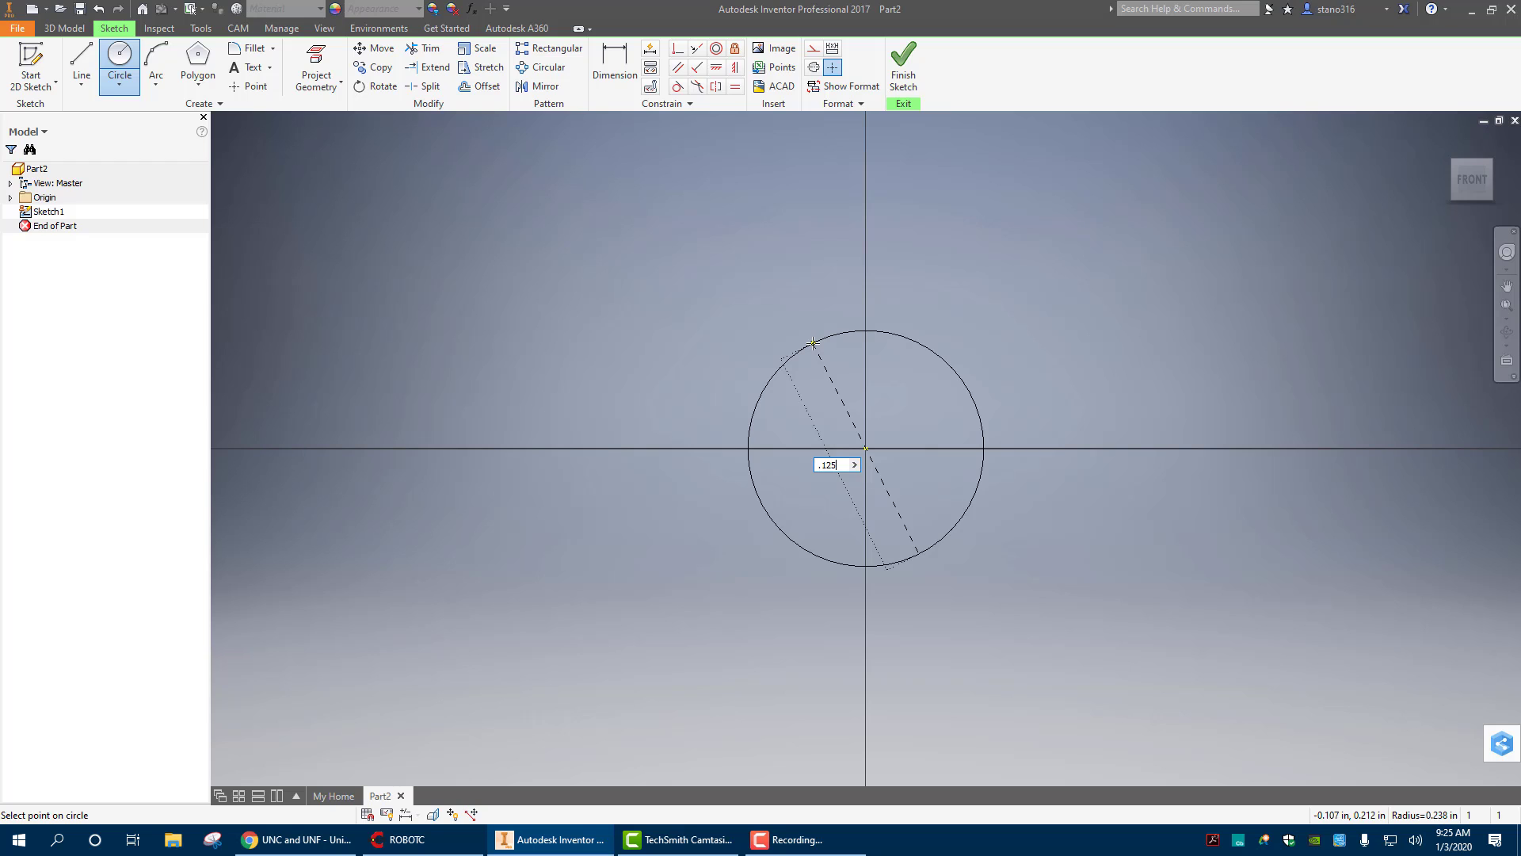
{"action": "key", "text": "Return"}
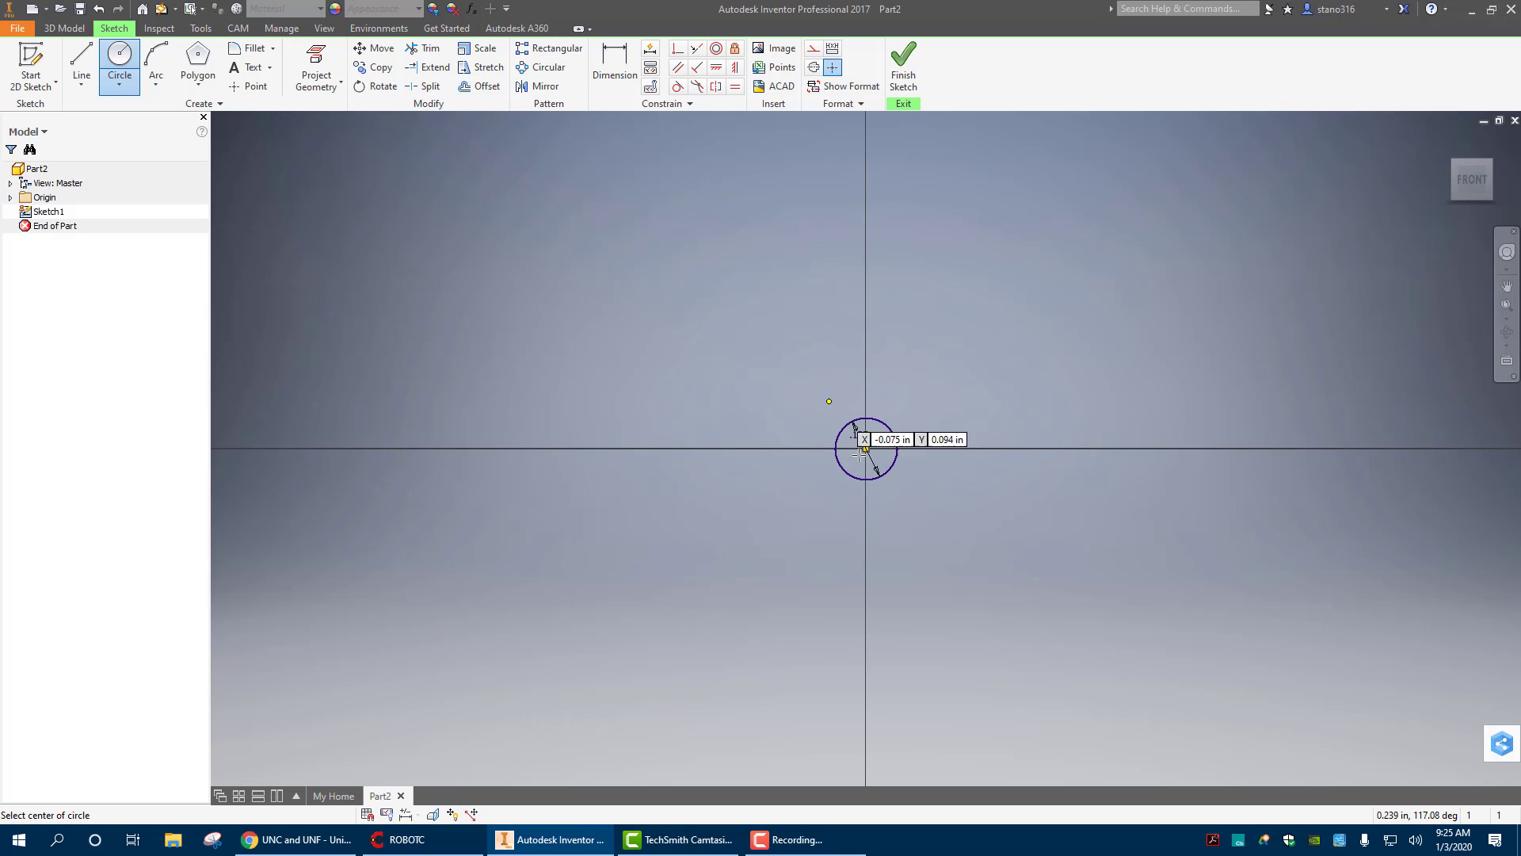
{"action": "scroll", "coordinate": [859, 458], "scroll_direction": "up", "scroll_amount": 2}
{"action": "scroll", "coordinate": [860, 458], "scroll_direction": "up", "scroll_amount": 3}
{"action": "scroll", "coordinate": [856, 452], "scroll_direction": "down", "scroll_amount": 3}
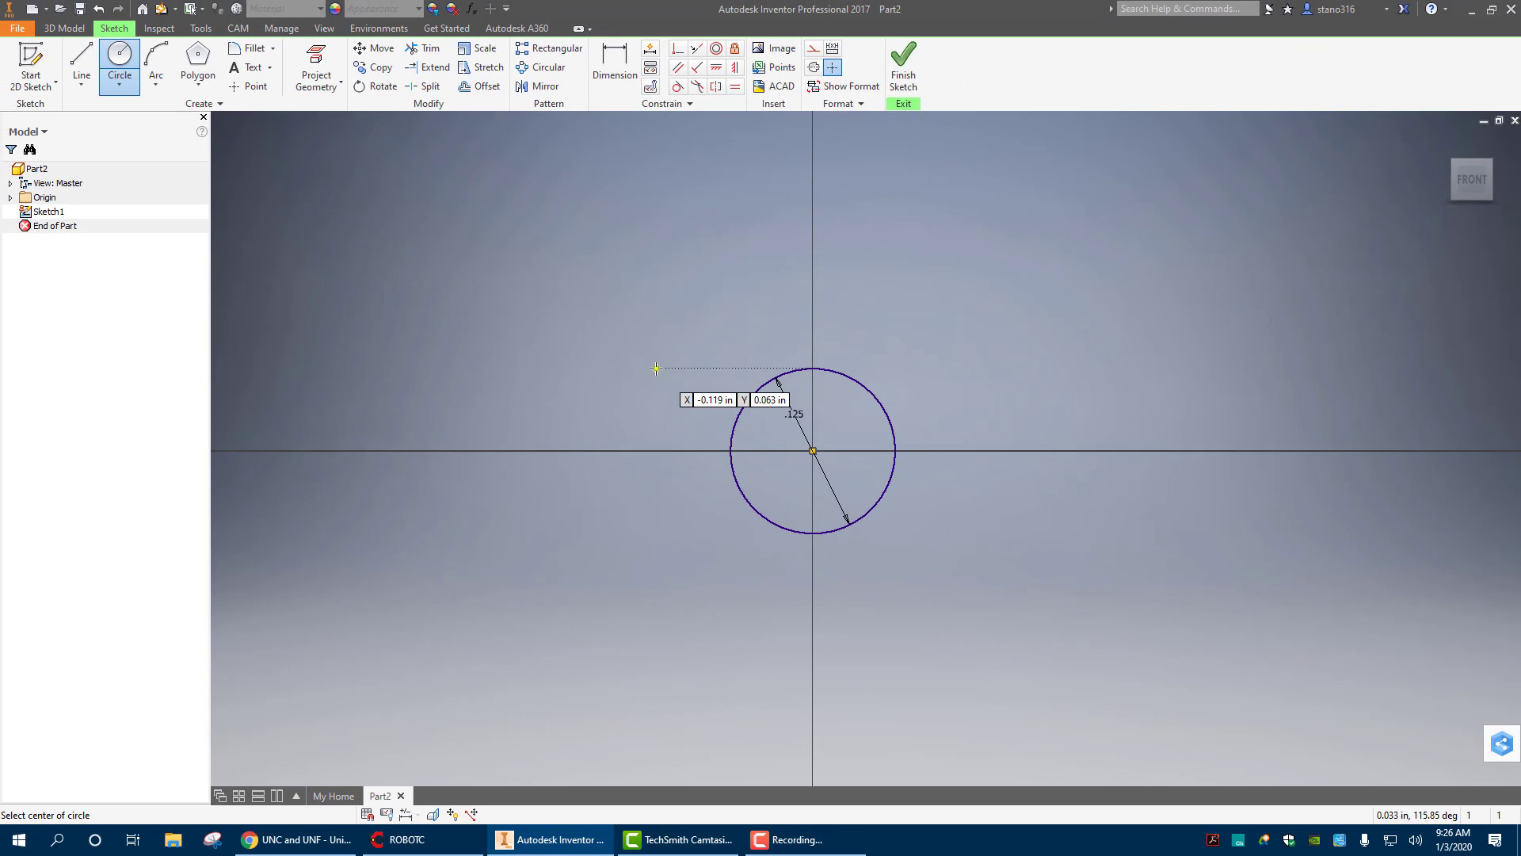
- Set the circle's diameter dimension to 0.16 in
{"action": "right_click", "coordinate": [656, 367]}
{"action": "left_click", "coordinate": [706, 369]}
{"action": "double_click", "coordinate": [798, 411]}
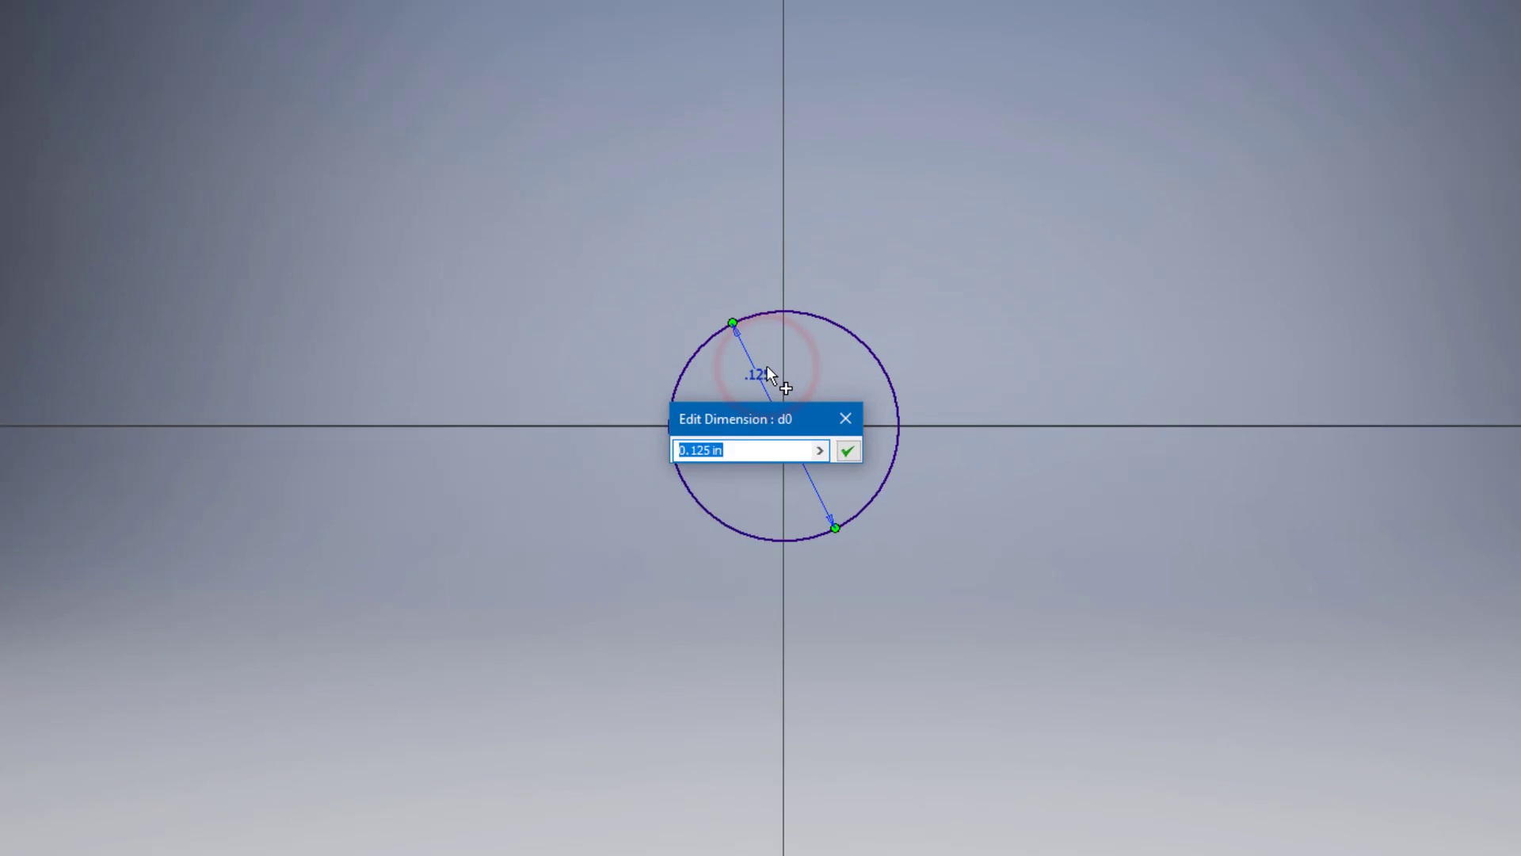
{"action": "type", "text": ".16"}
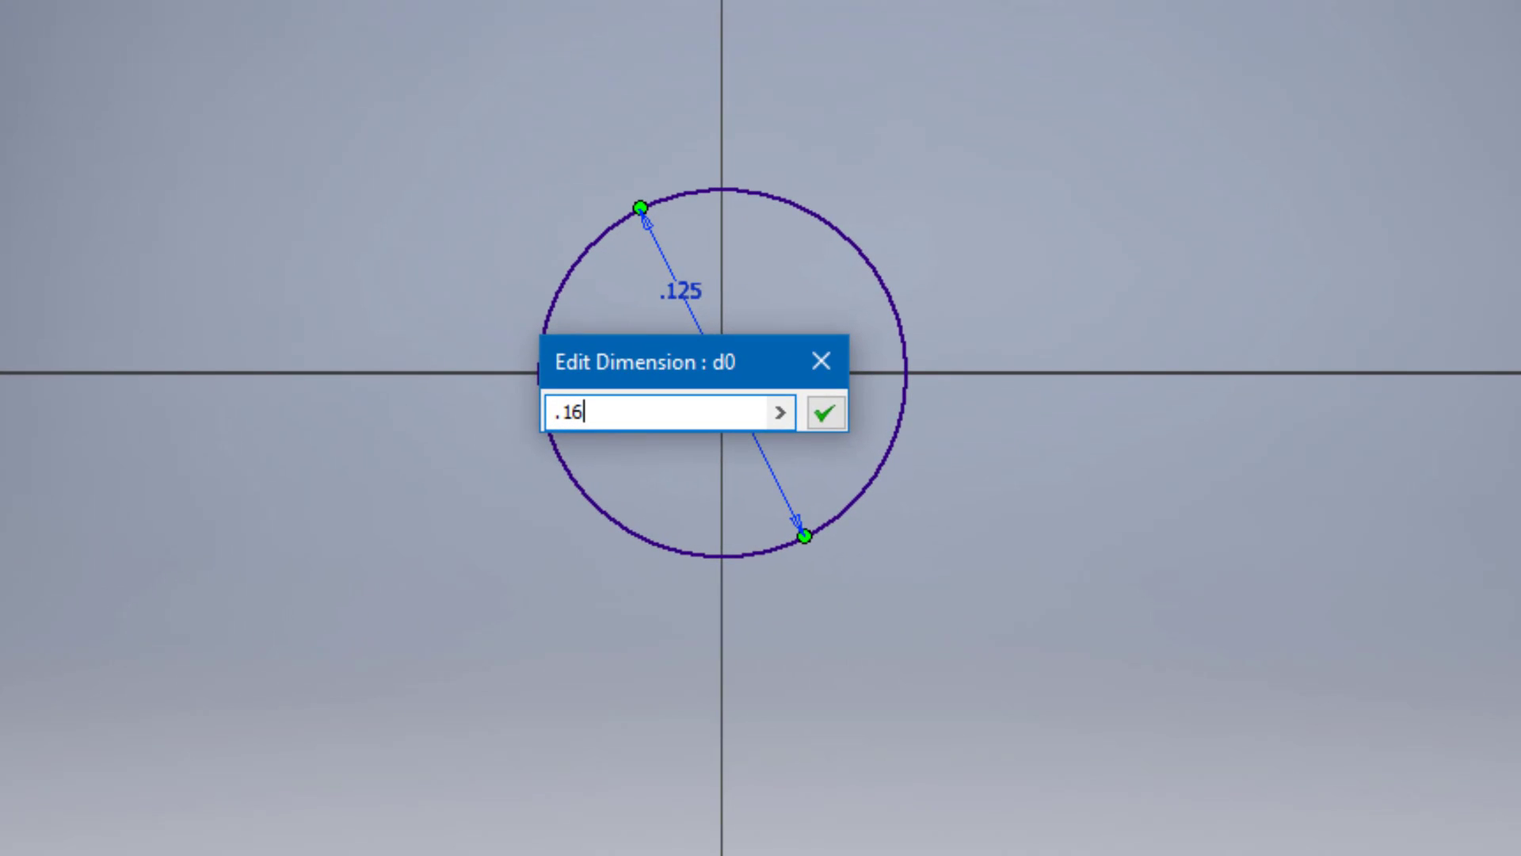
{"action": "key", "text": "Return"}
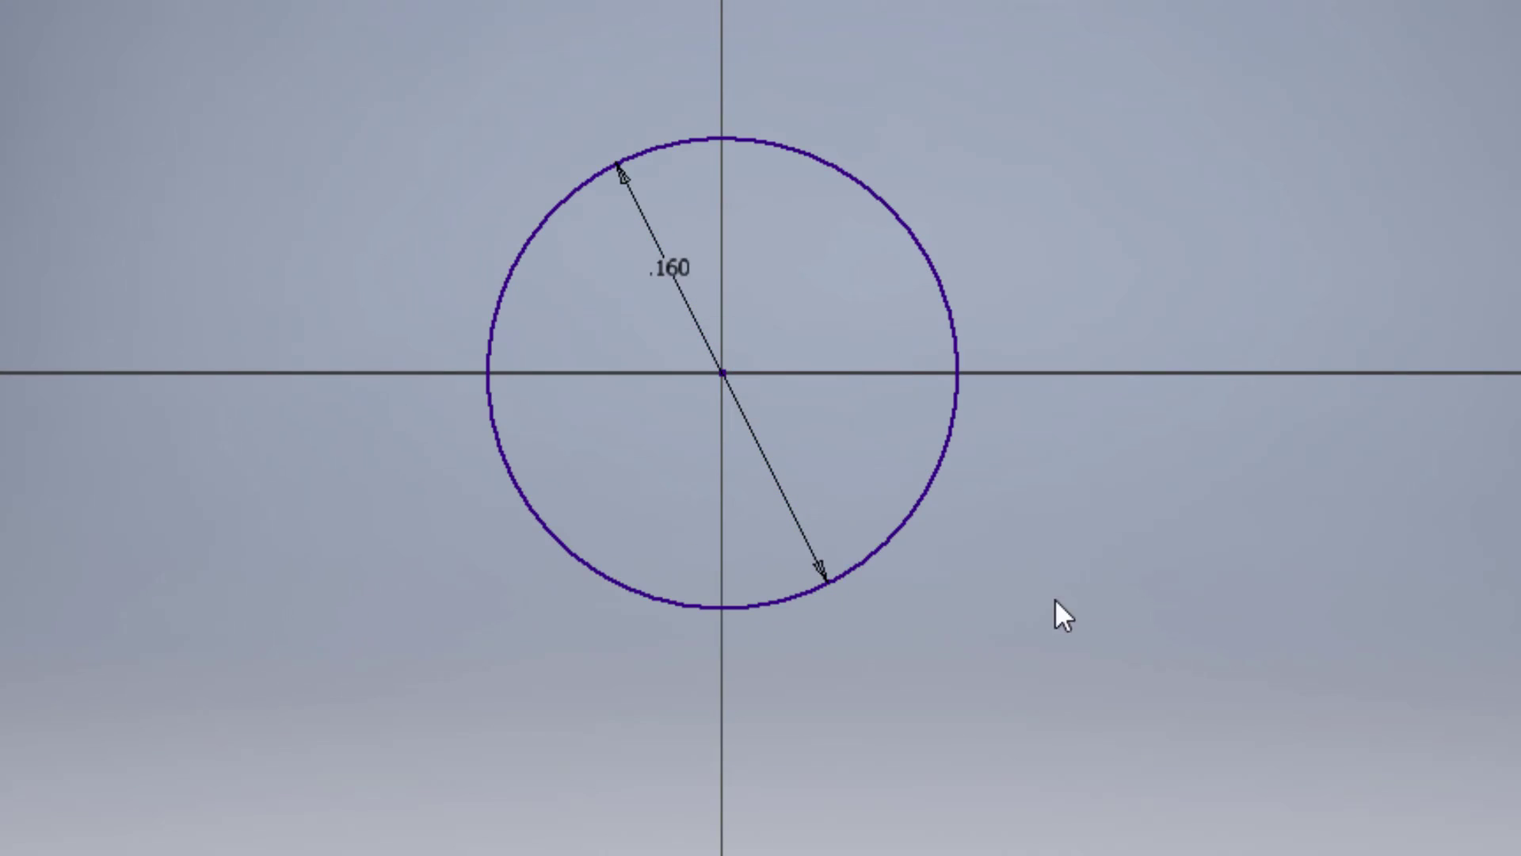
- Finish the sketch and extrude the circle 1 in as a solid rod
{"action": "key", "text": "s"}
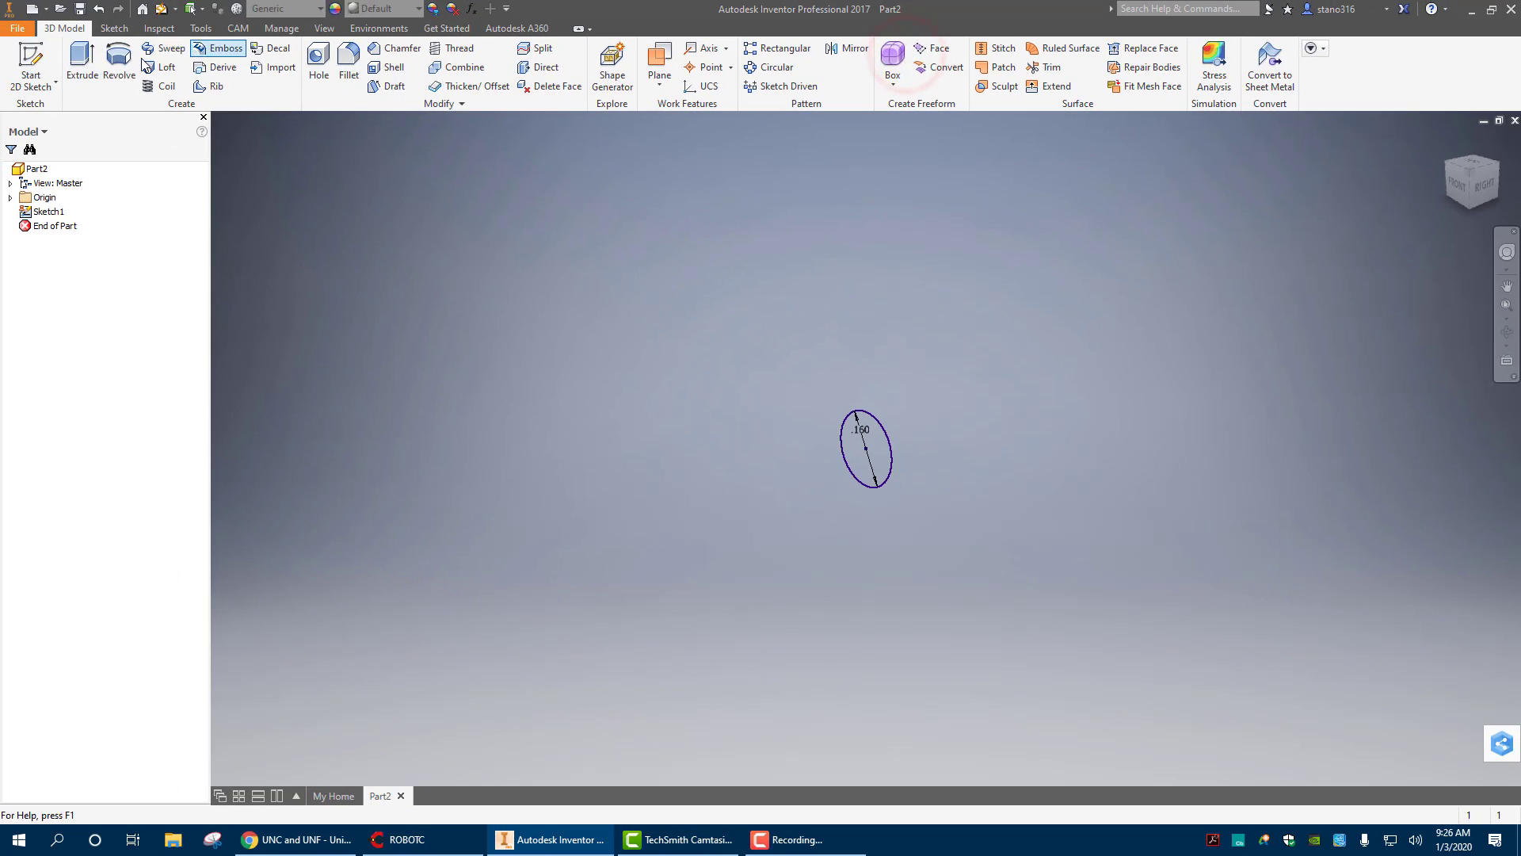
{"action": "left_click", "coordinate": [87, 54]}
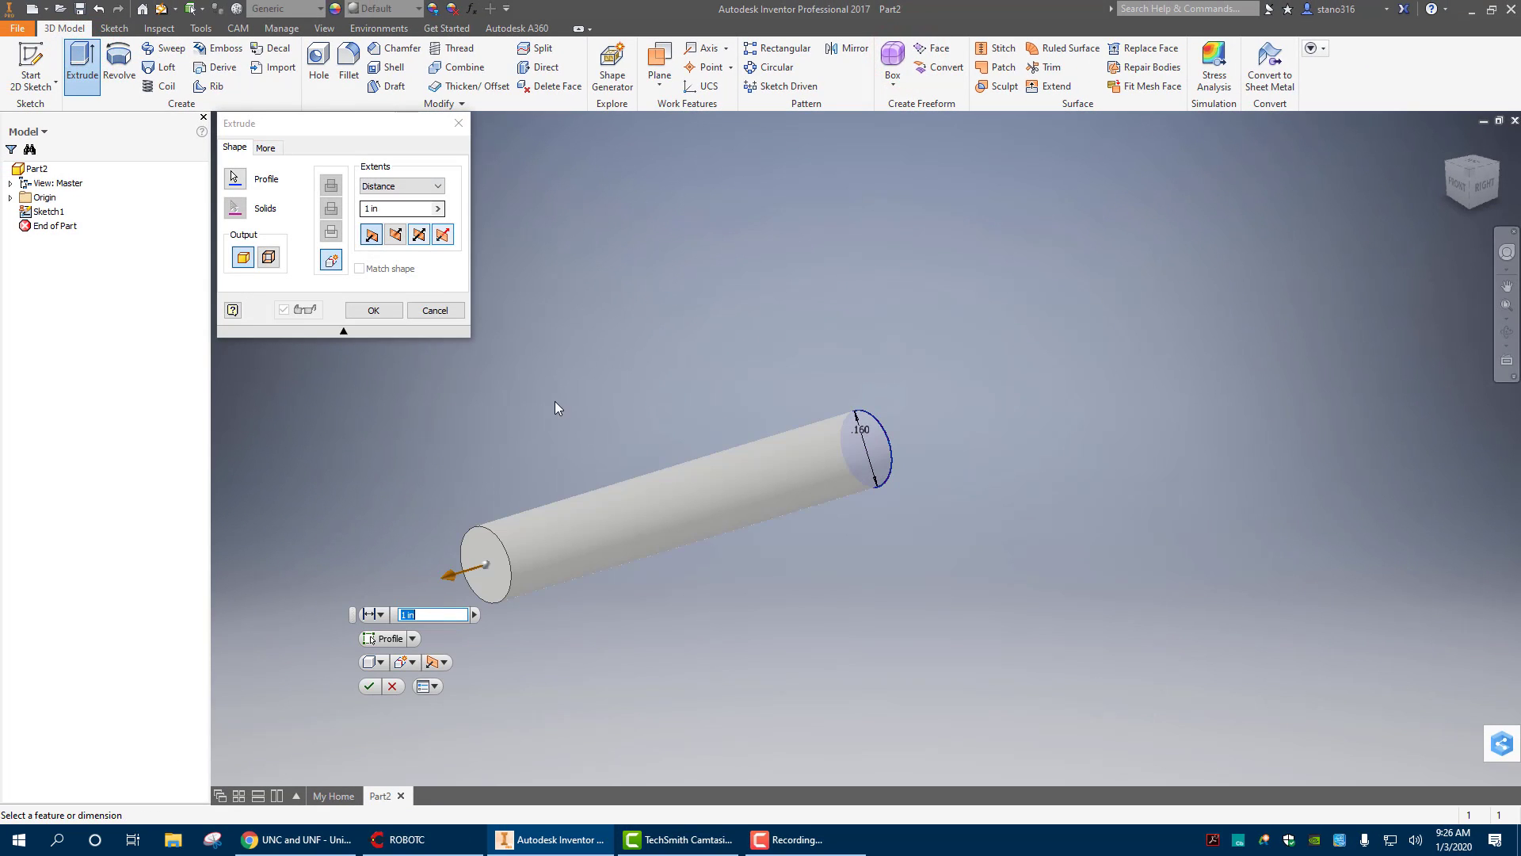
{"action": "left_click", "coordinate": [370, 309]}
{"action": "middle_click_drag", "start_coordinate": [553, 421], "coordinate": [620, 344]}
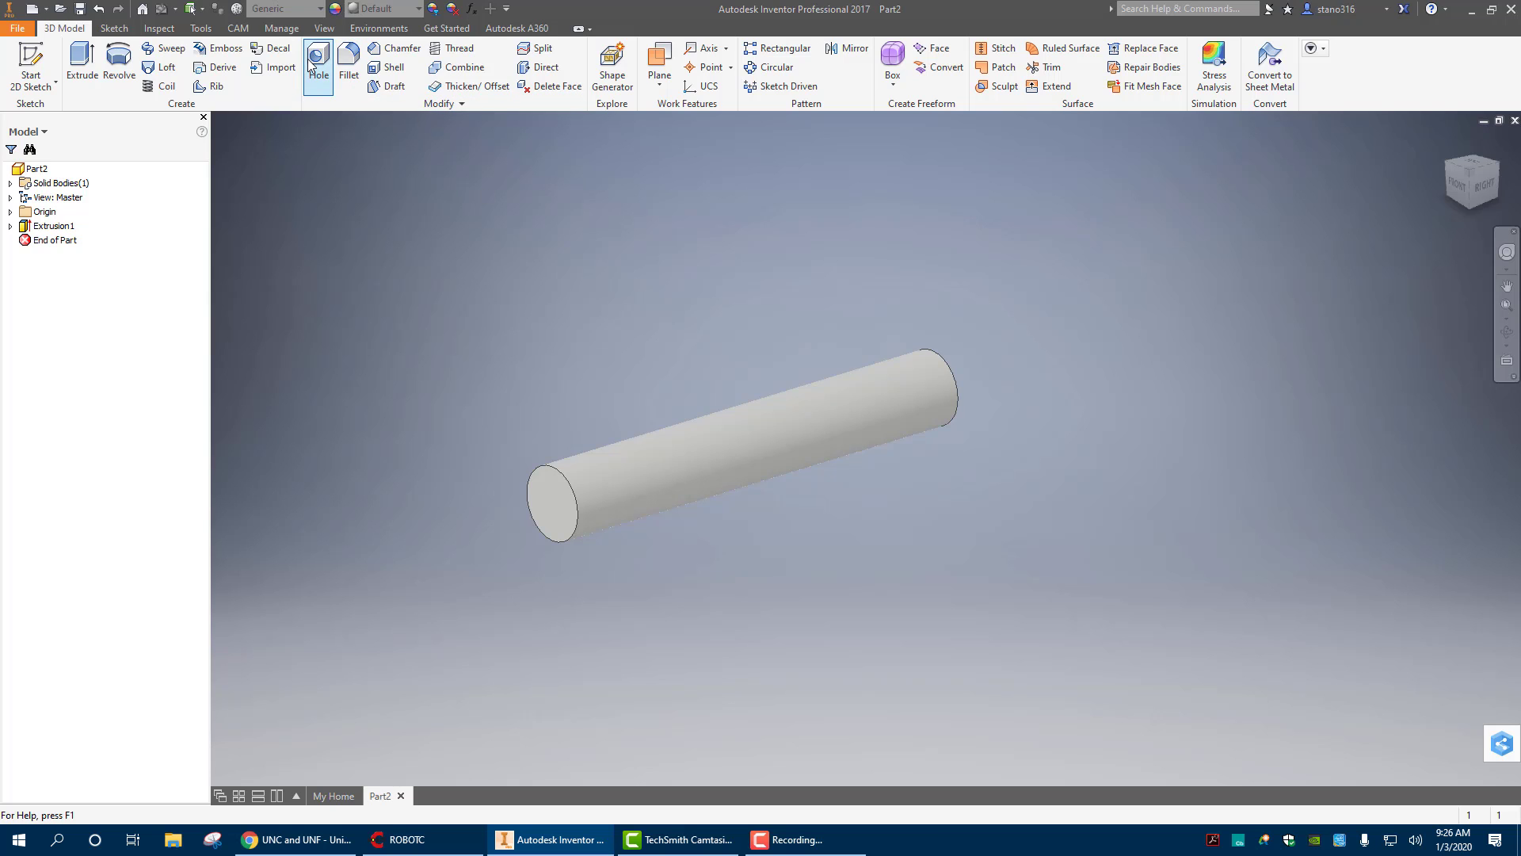
- Apply a full-length, right-hand ANSI Unified 8-32 UNC class 2A thread to the rod's cylindrical face
{"action": "left_click", "coordinate": [452, 48]}
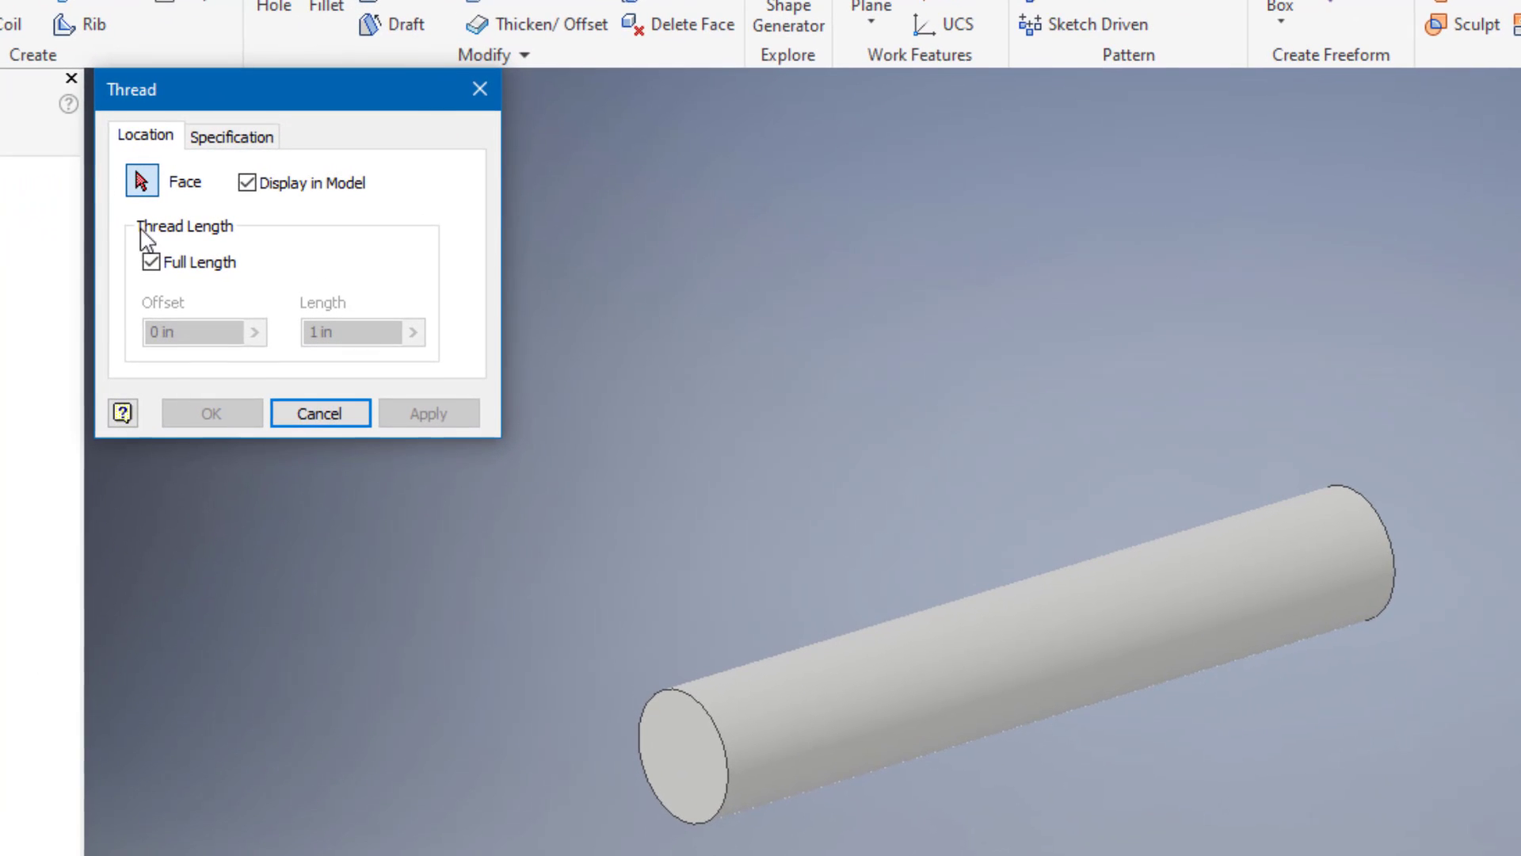
{"action": "left_click", "coordinate": [806, 716]}
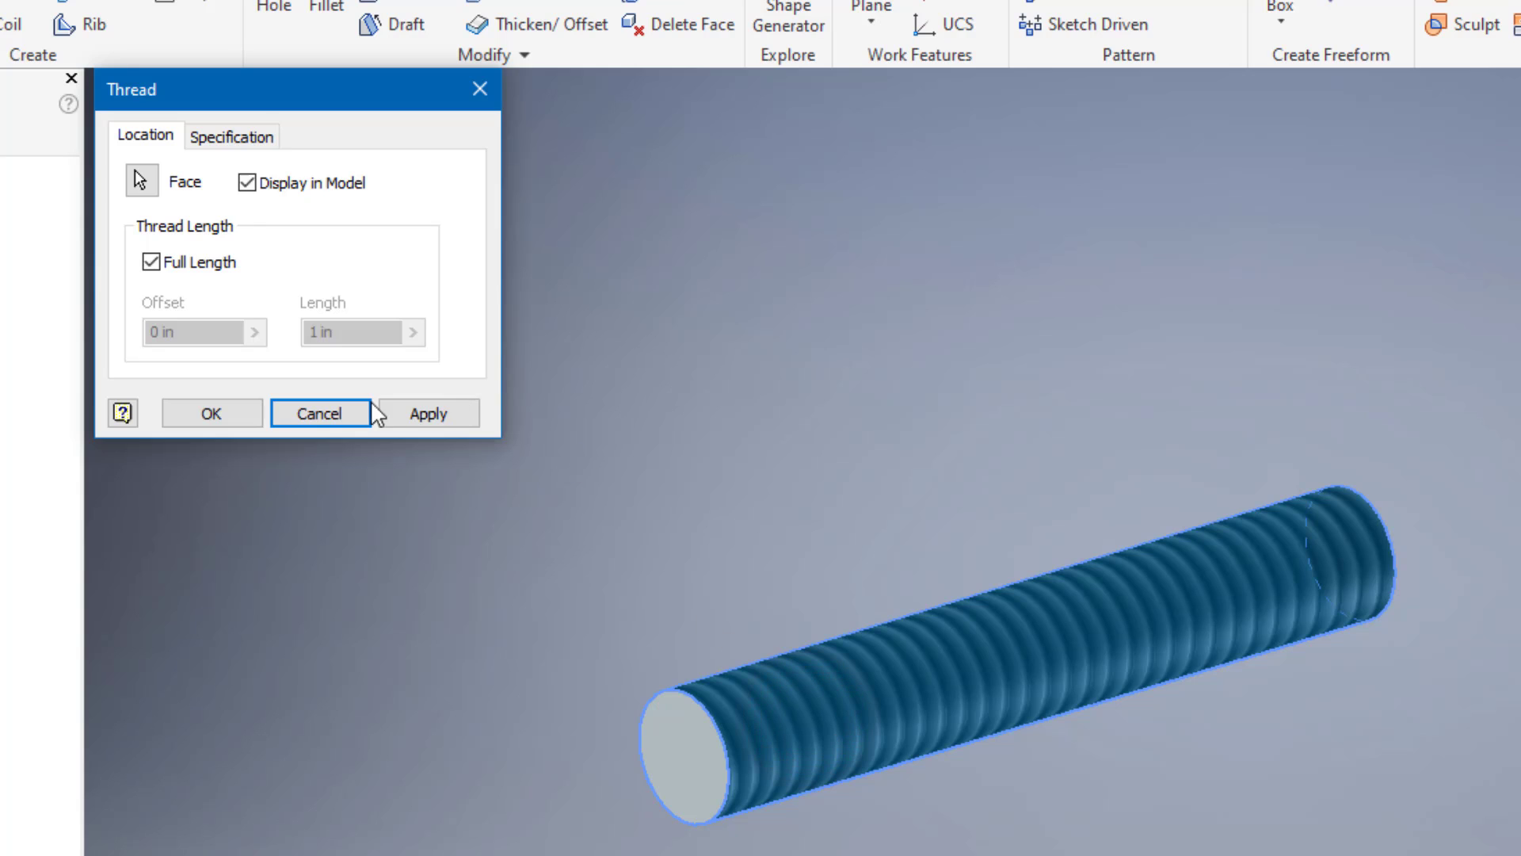
{"action": "left_click", "coordinate": [225, 139]}
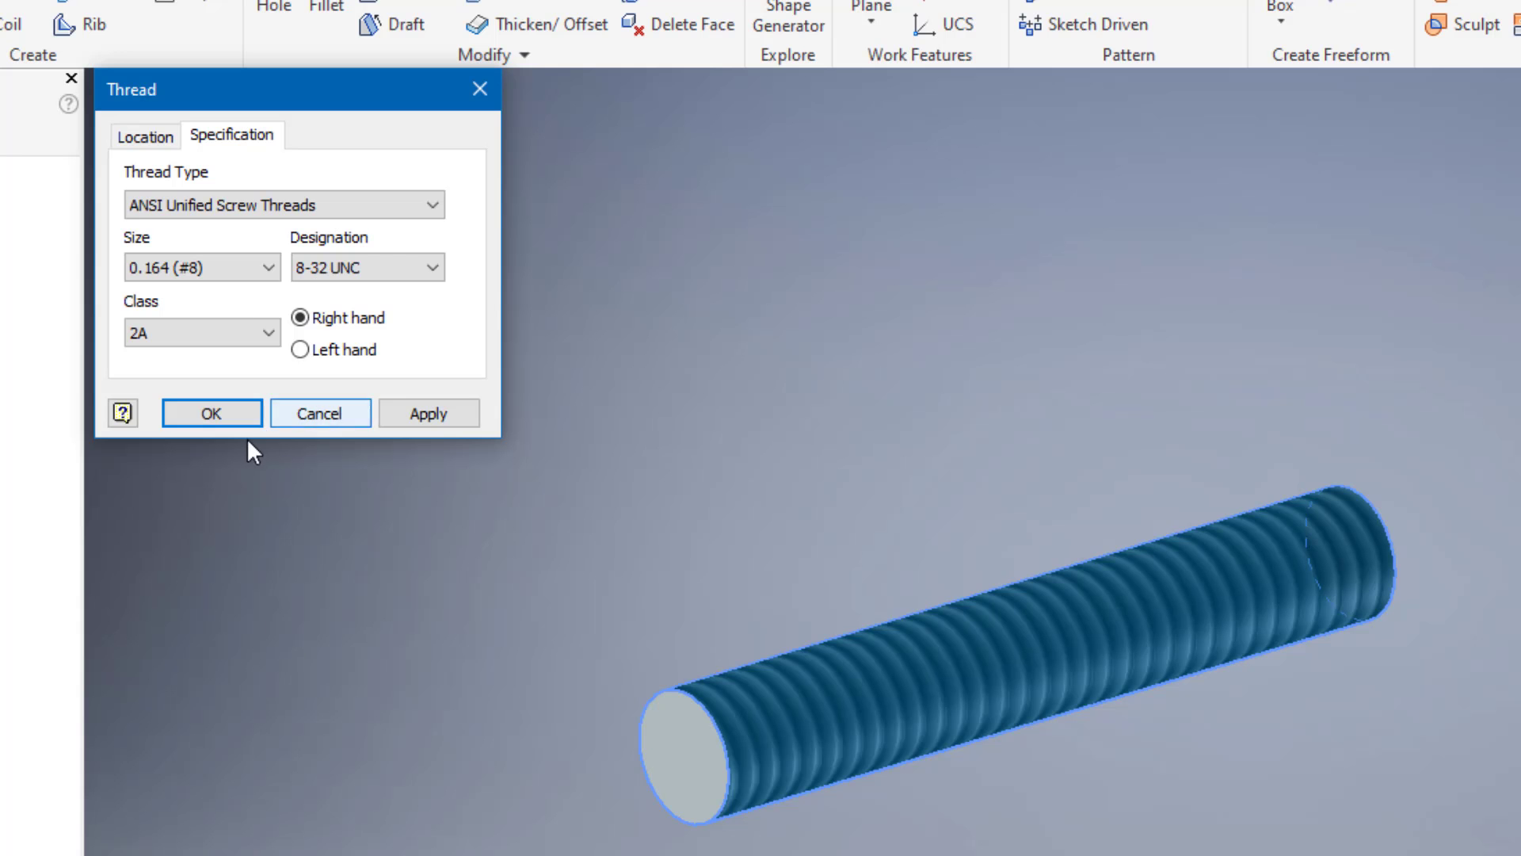
{"action": "left_click", "coordinate": [415, 411]}
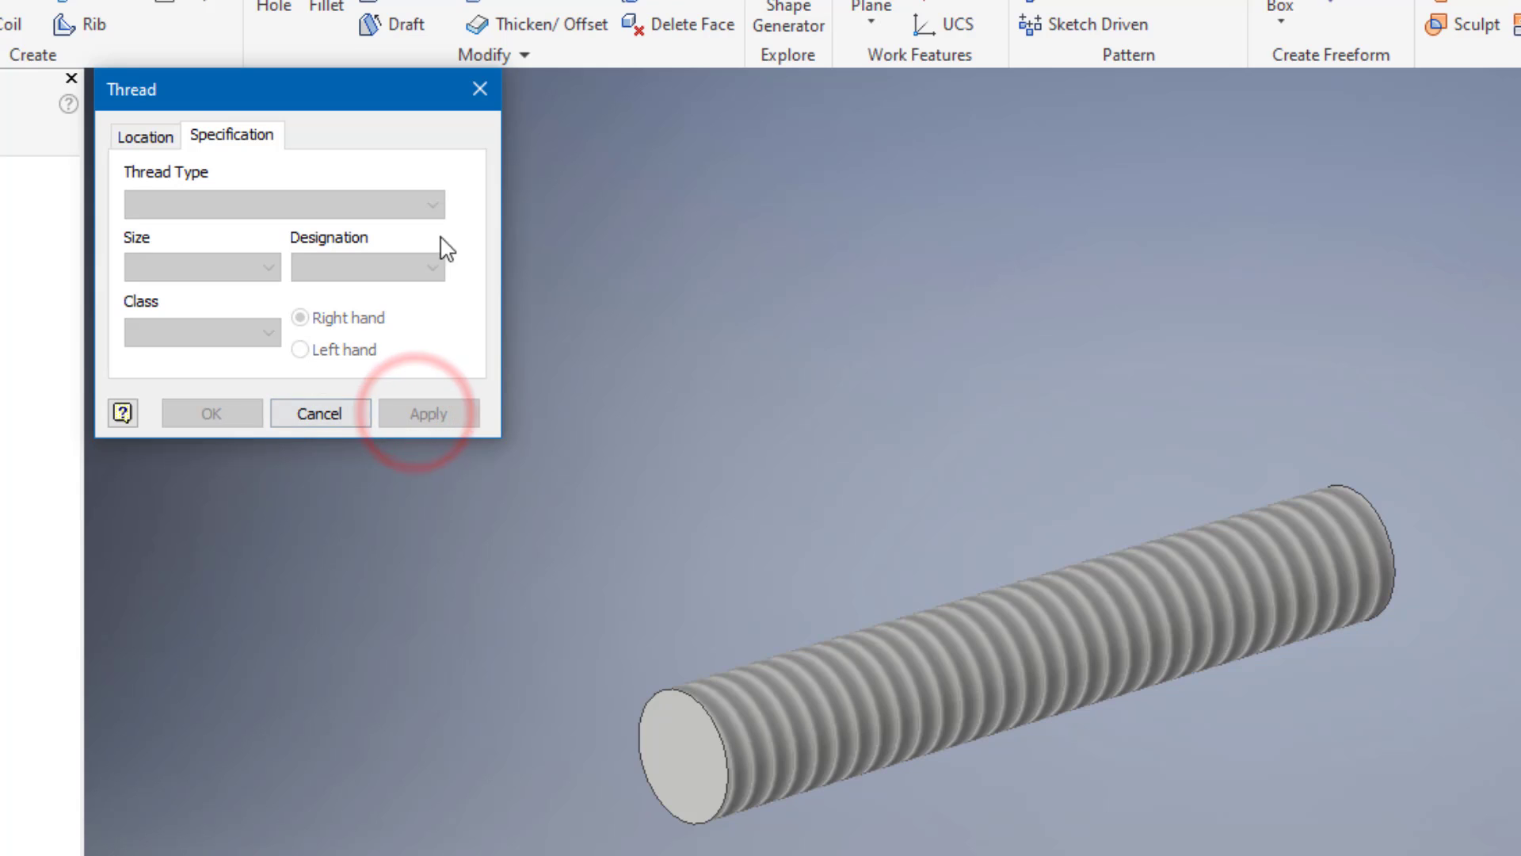
{"action": "left_click", "coordinate": [475, 88]}
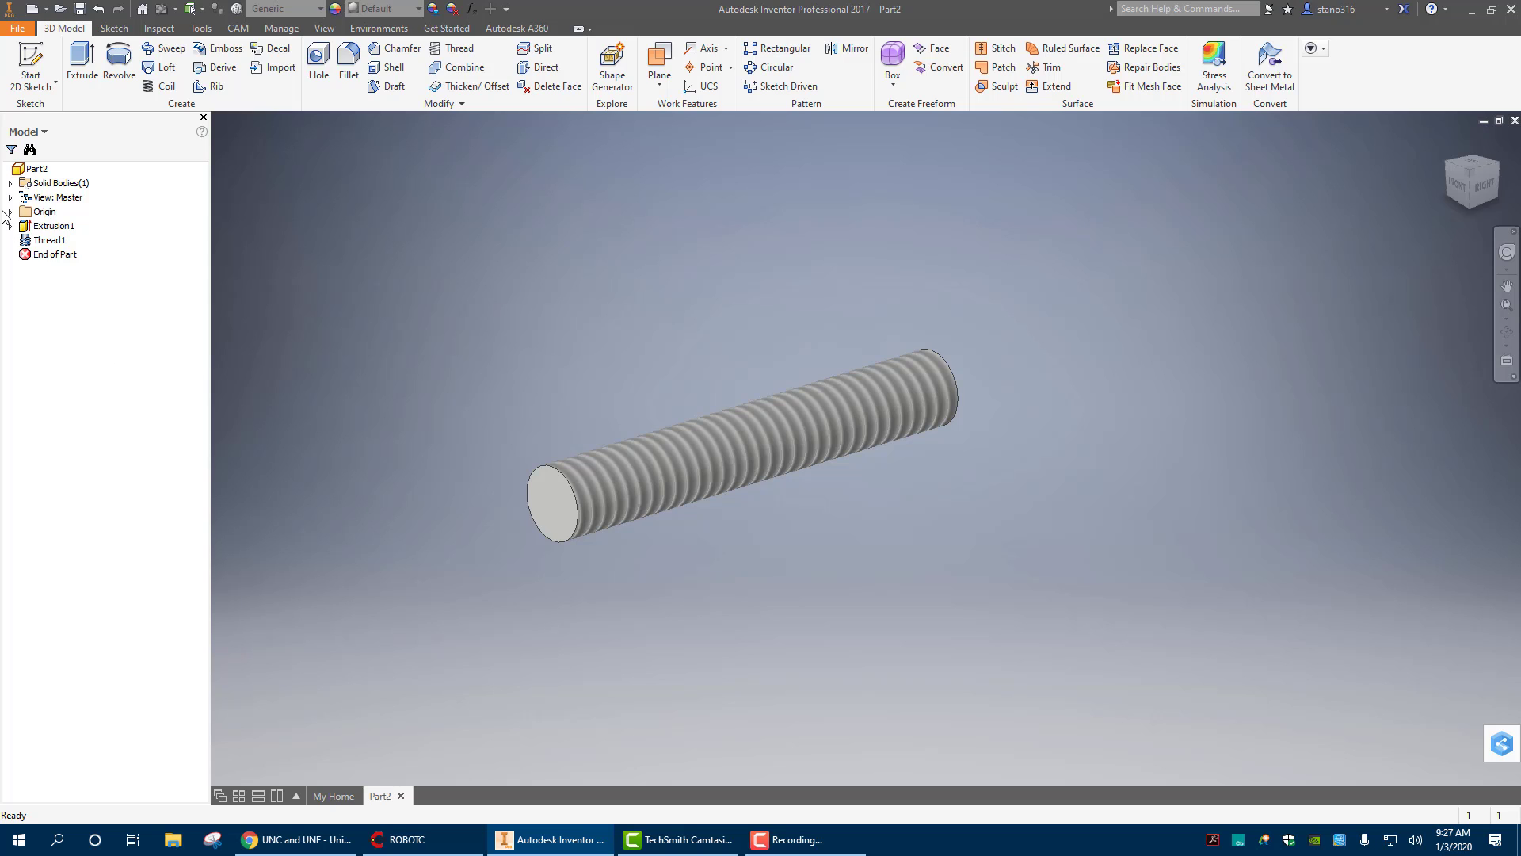
- Start a new 2D sketch on the XZ origin plane
{"action": "left_click", "coordinate": [30, 62]}
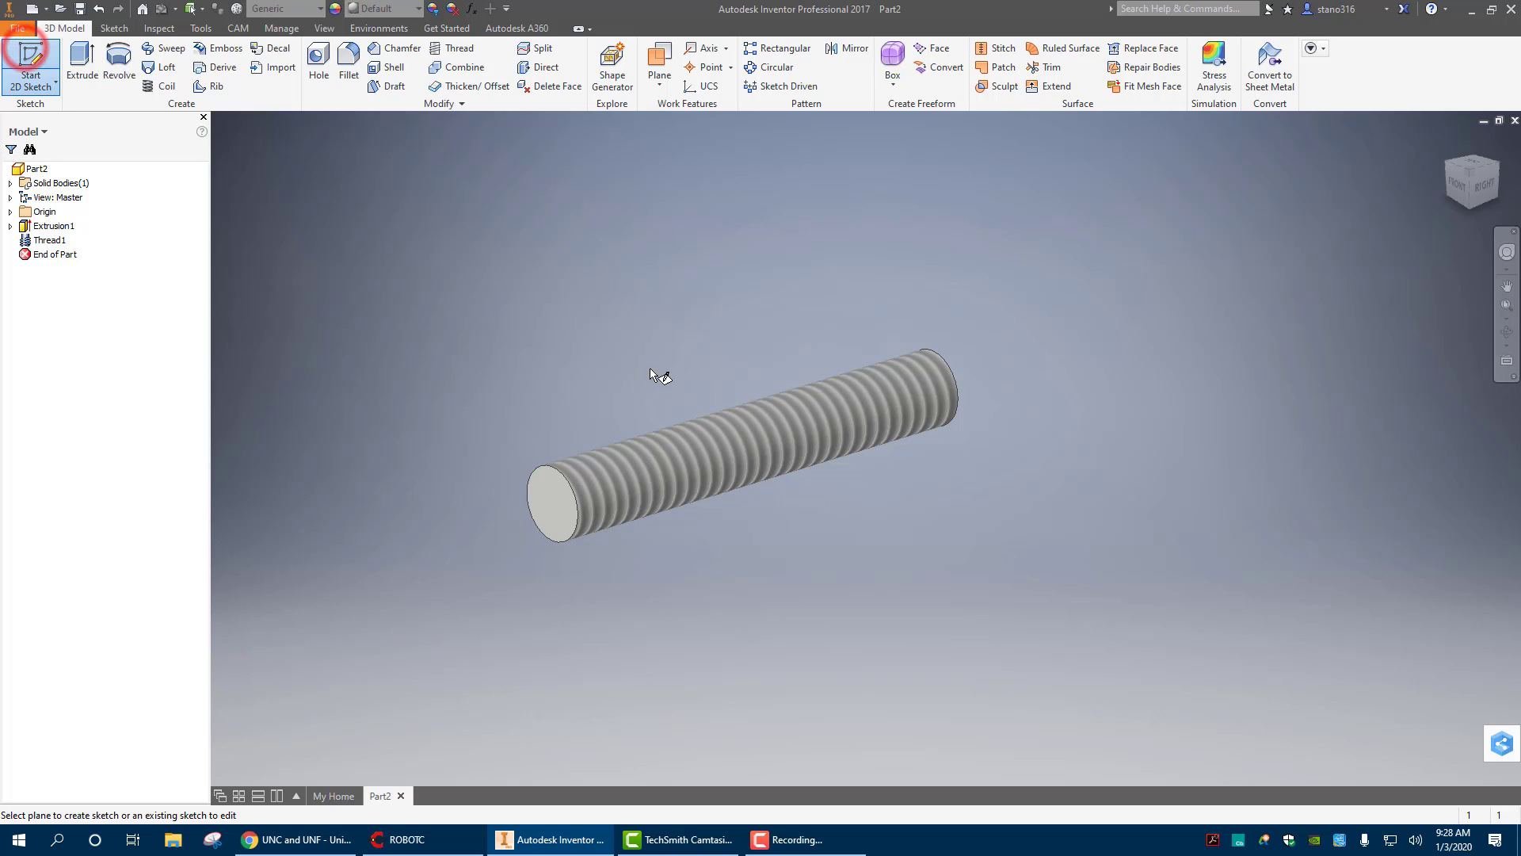
{"action": "left_click", "coordinate": [11, 212]}
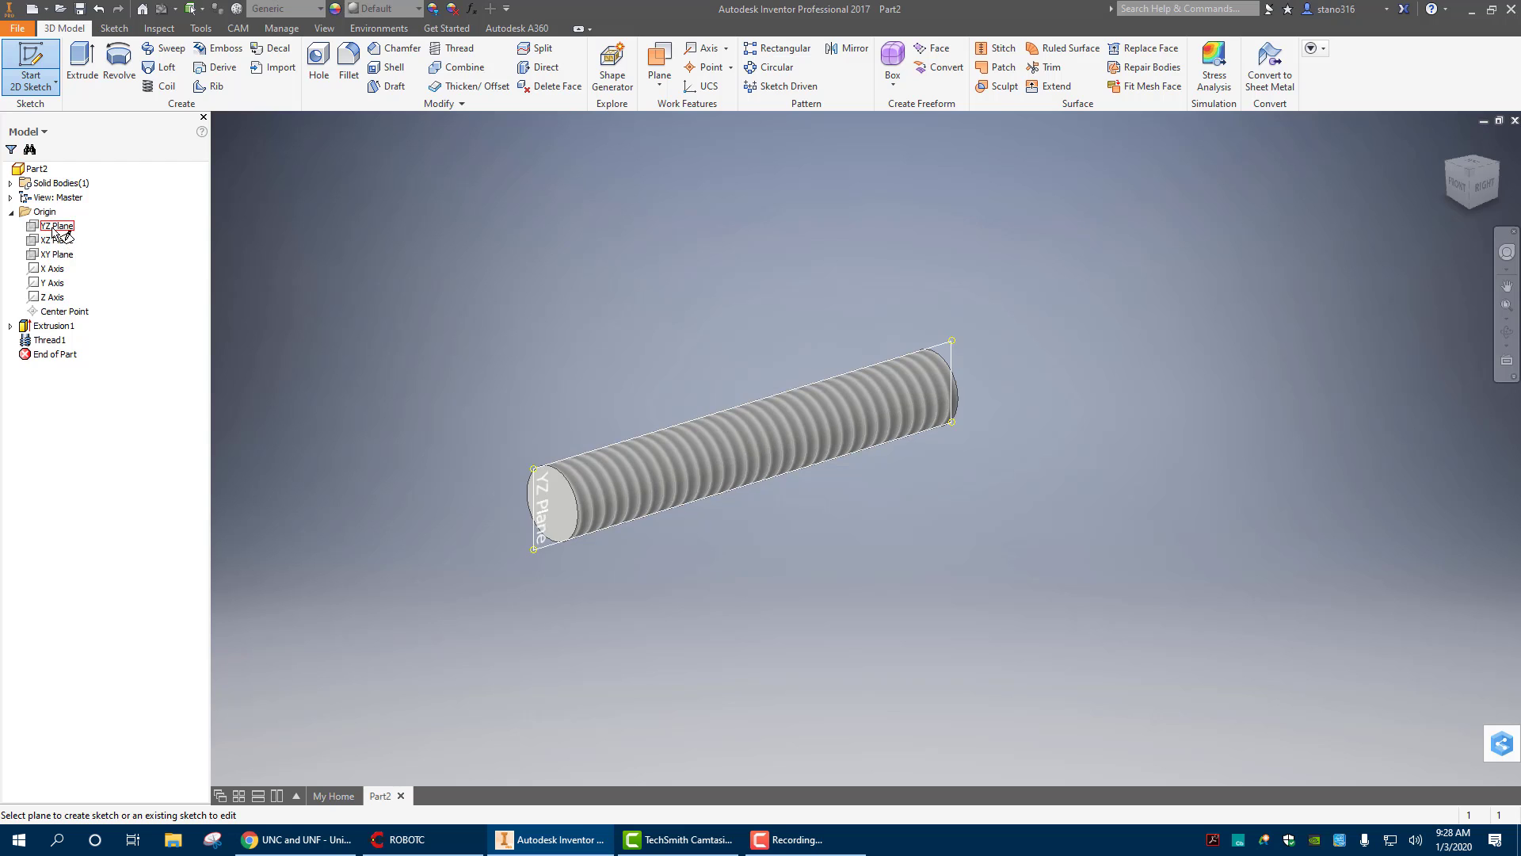
{"action": "left_click", "coordinate": [50, 230]}
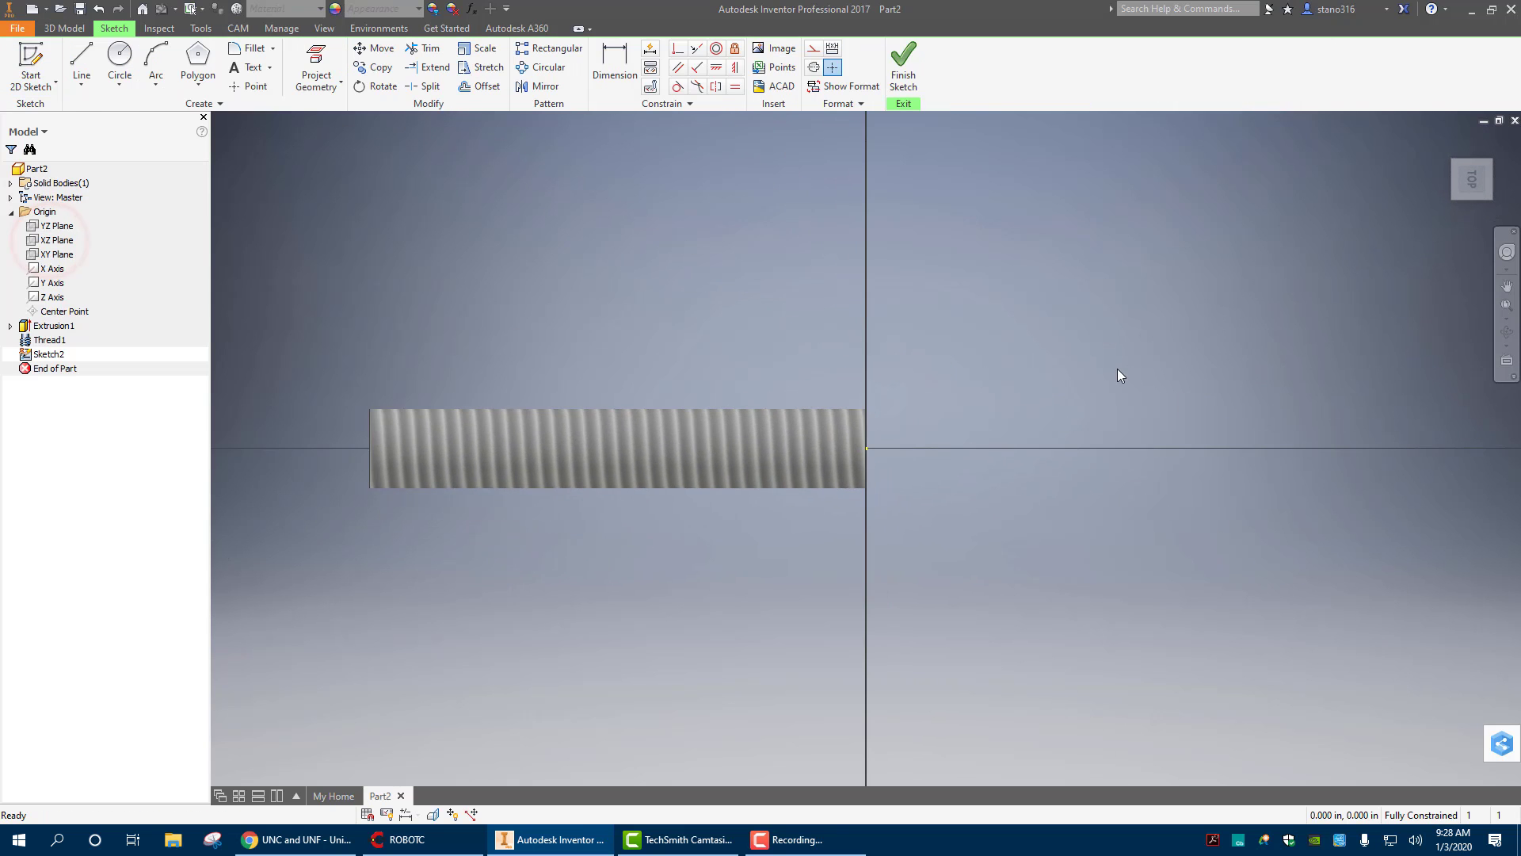
{"action": "scroll", "coordinate": [1073, 482], "scroll_direction": "down", "scroll_amount": 1}
{"action": "middle_click_drag", "start_coordinate": [1072, 483], "coordinate": [1007, 351]}
{"action": "scroll", "coordinate": [1036, 421], "scroll_direction": "up", "scroll_amount": 4}
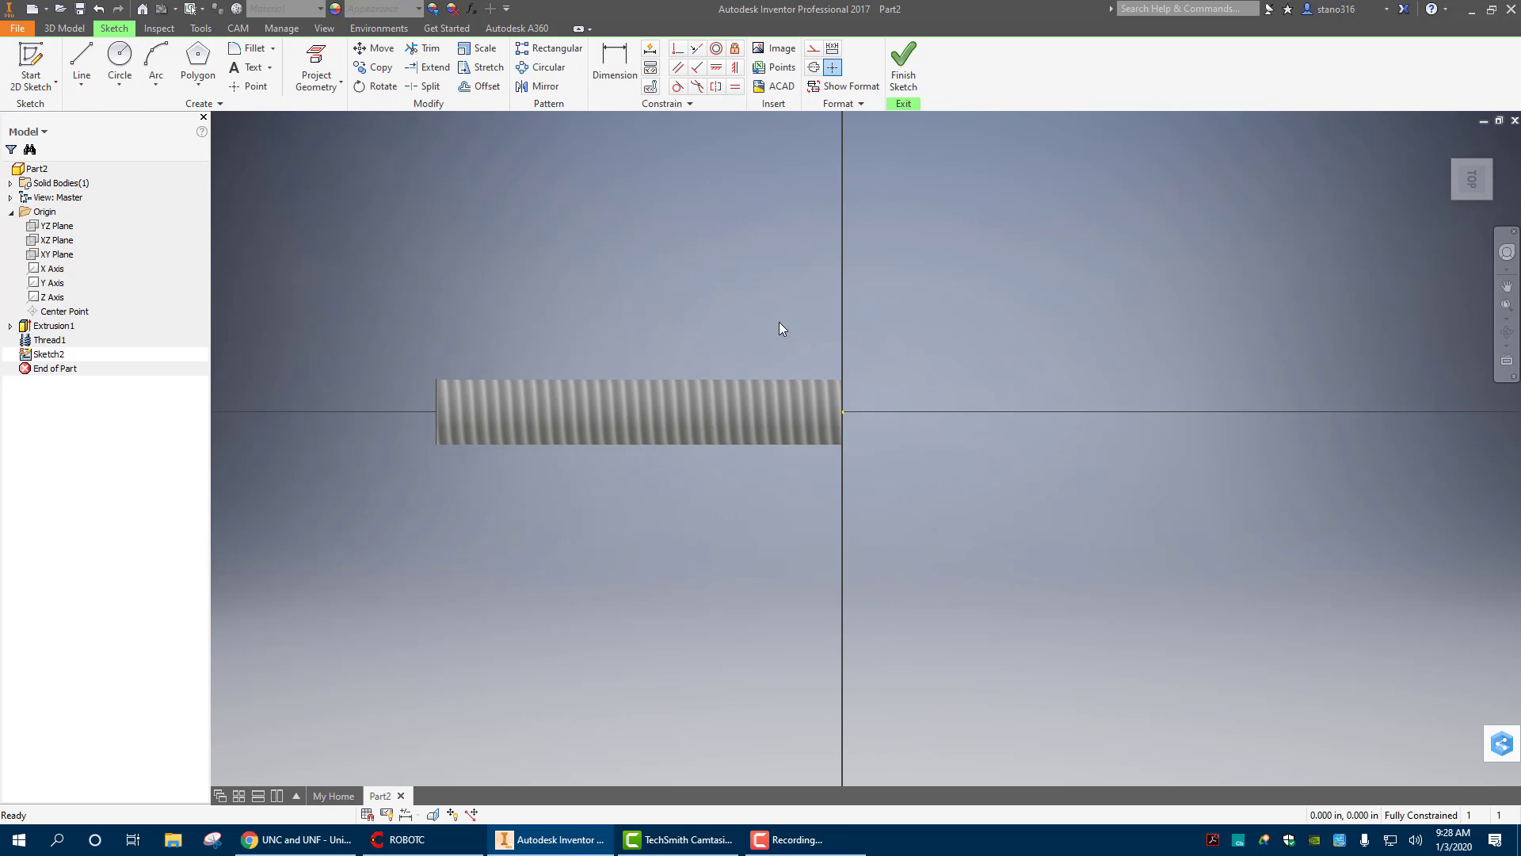
- Draw a 0.5 in diameter circle on the rod's centreline, about 0.89 in beyond the origin end of the rod
{"action": "left_click", "coordinate": [120, 57]}
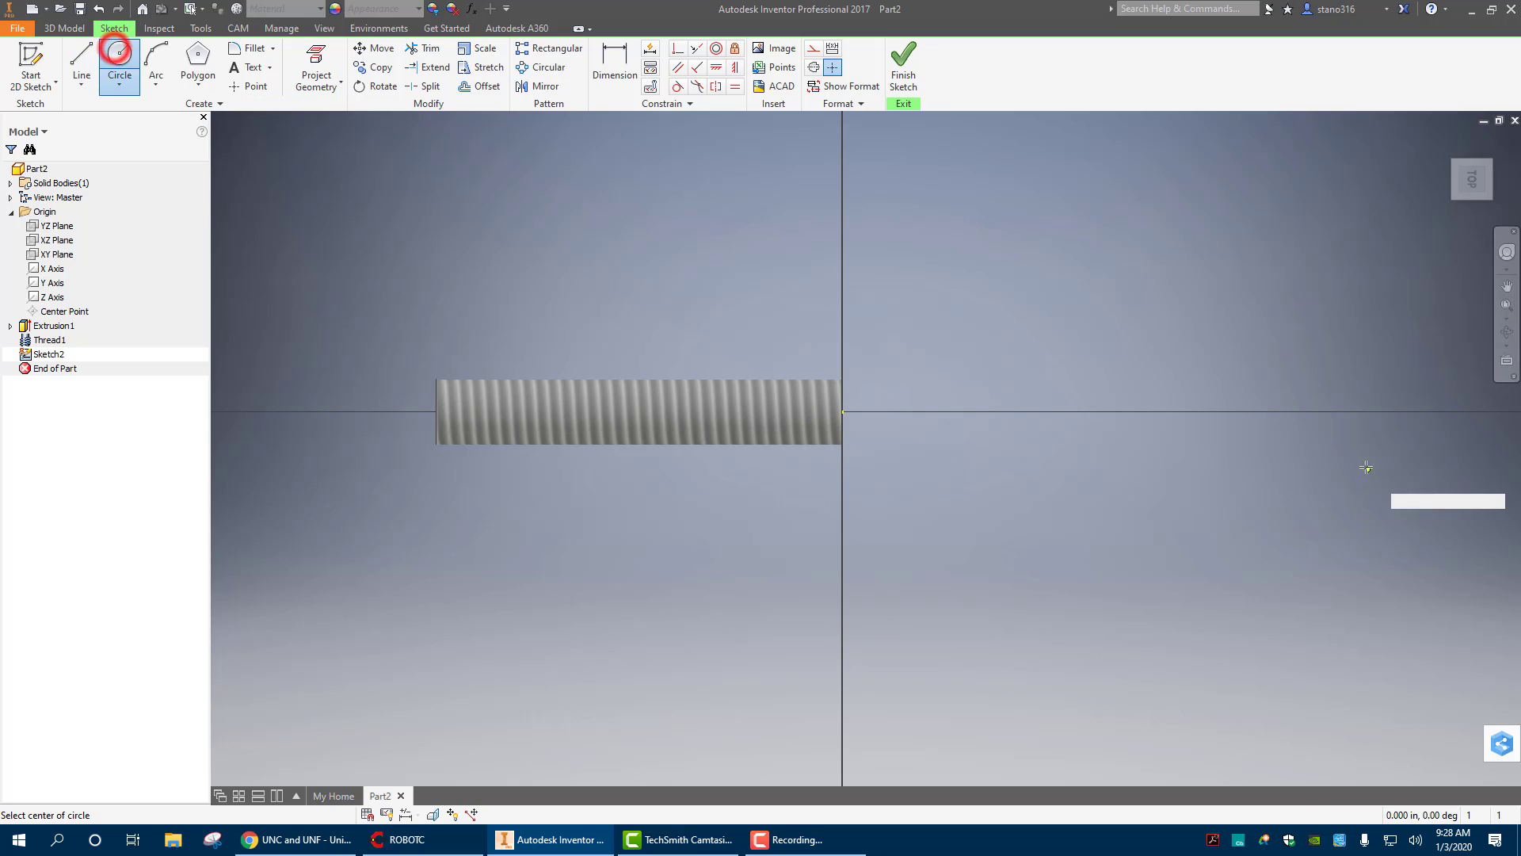
{"action": "left_click", "coordinate": [1205, 412]}
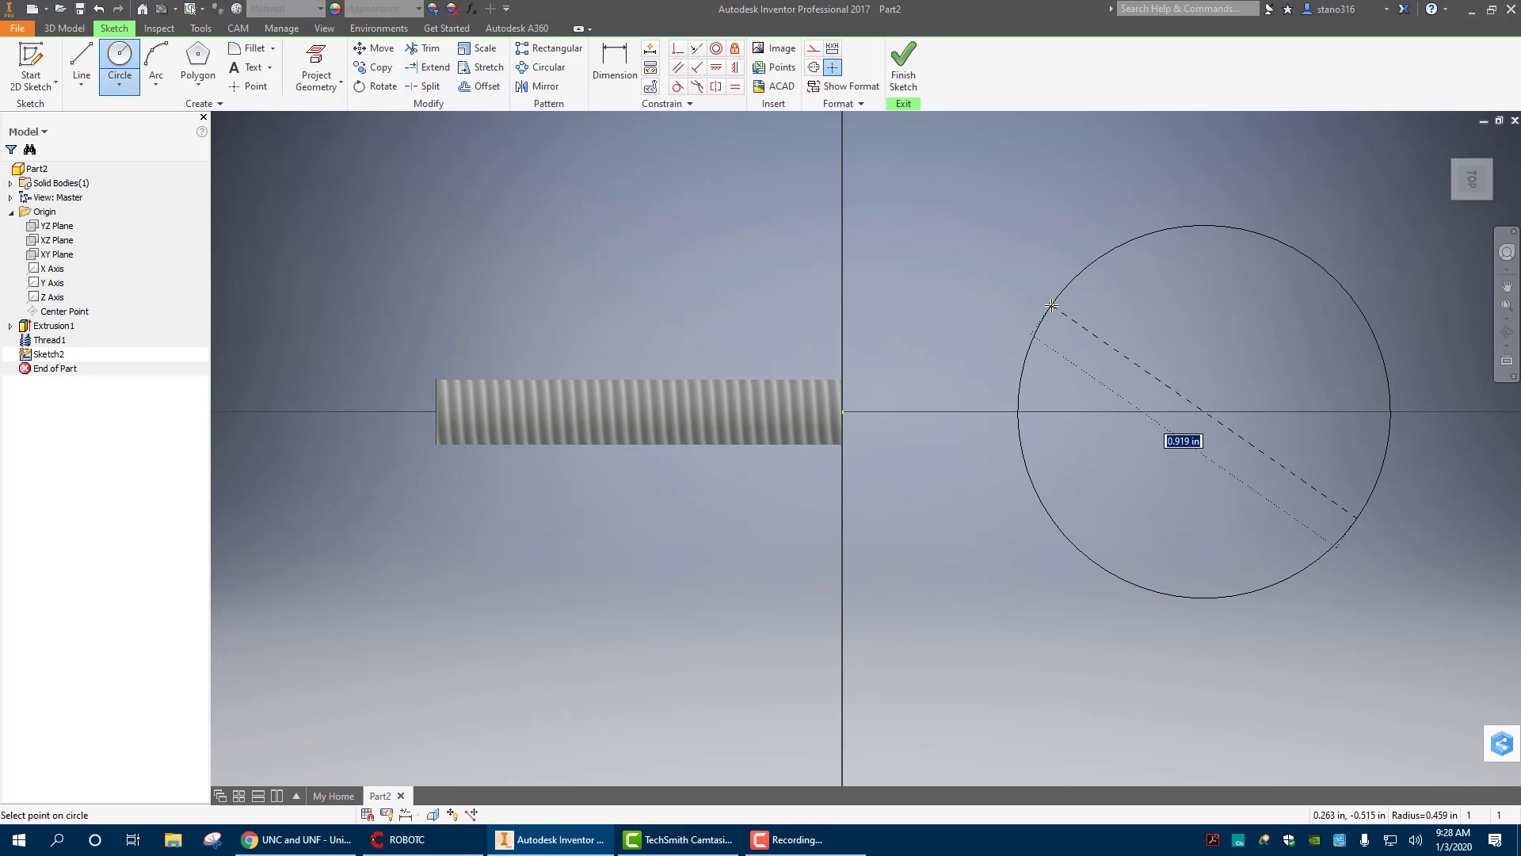
{"action": "type", "text": ".5"}
{"action": "key", "text": "Return"}
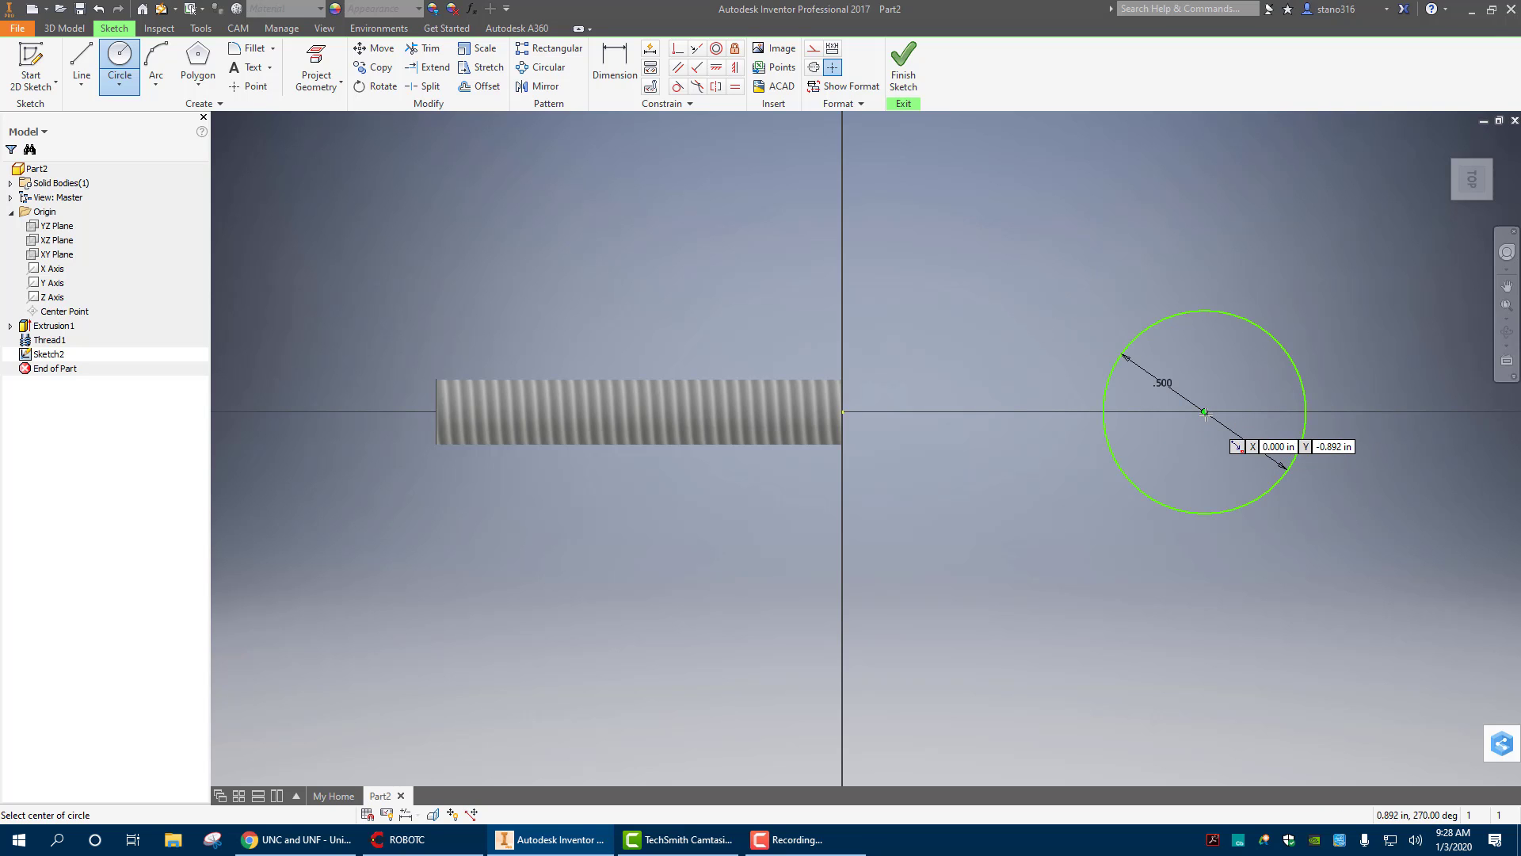
- Add a concentric circle of 0.16 in diameter inside the 0.5 in circle
{"action": "left_click", "coordinate": [1203, 412]}
{"action": "type", "text": "."}
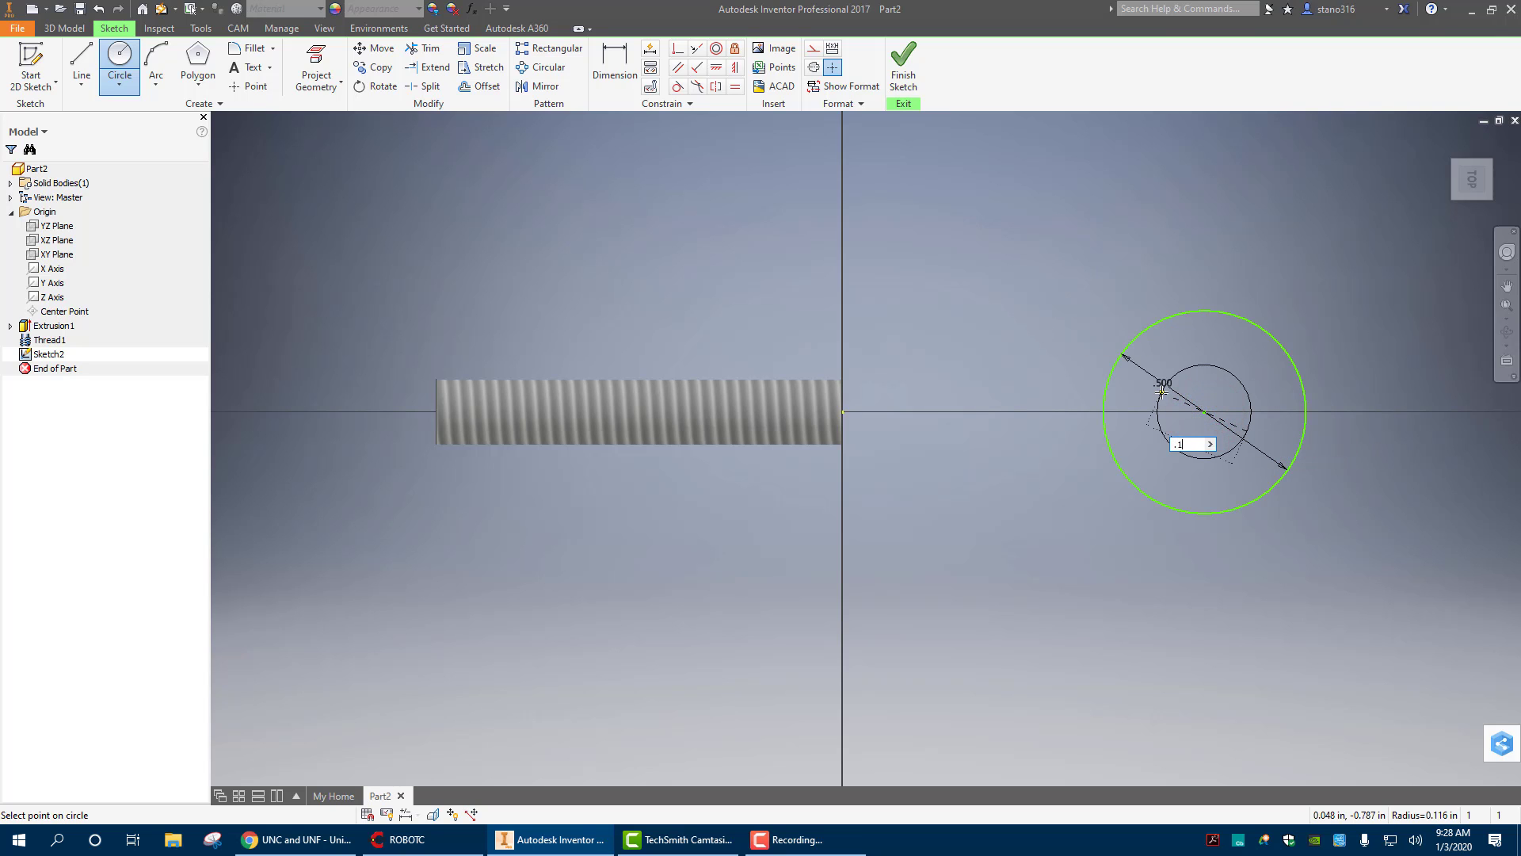
{"action": "type", "text": "16"}
{"action": "key", "text": "Return"}
{"action": "scroll", "coordinate": [1182, 369], "scroll_direction": "up", "scroll_amount": 3}
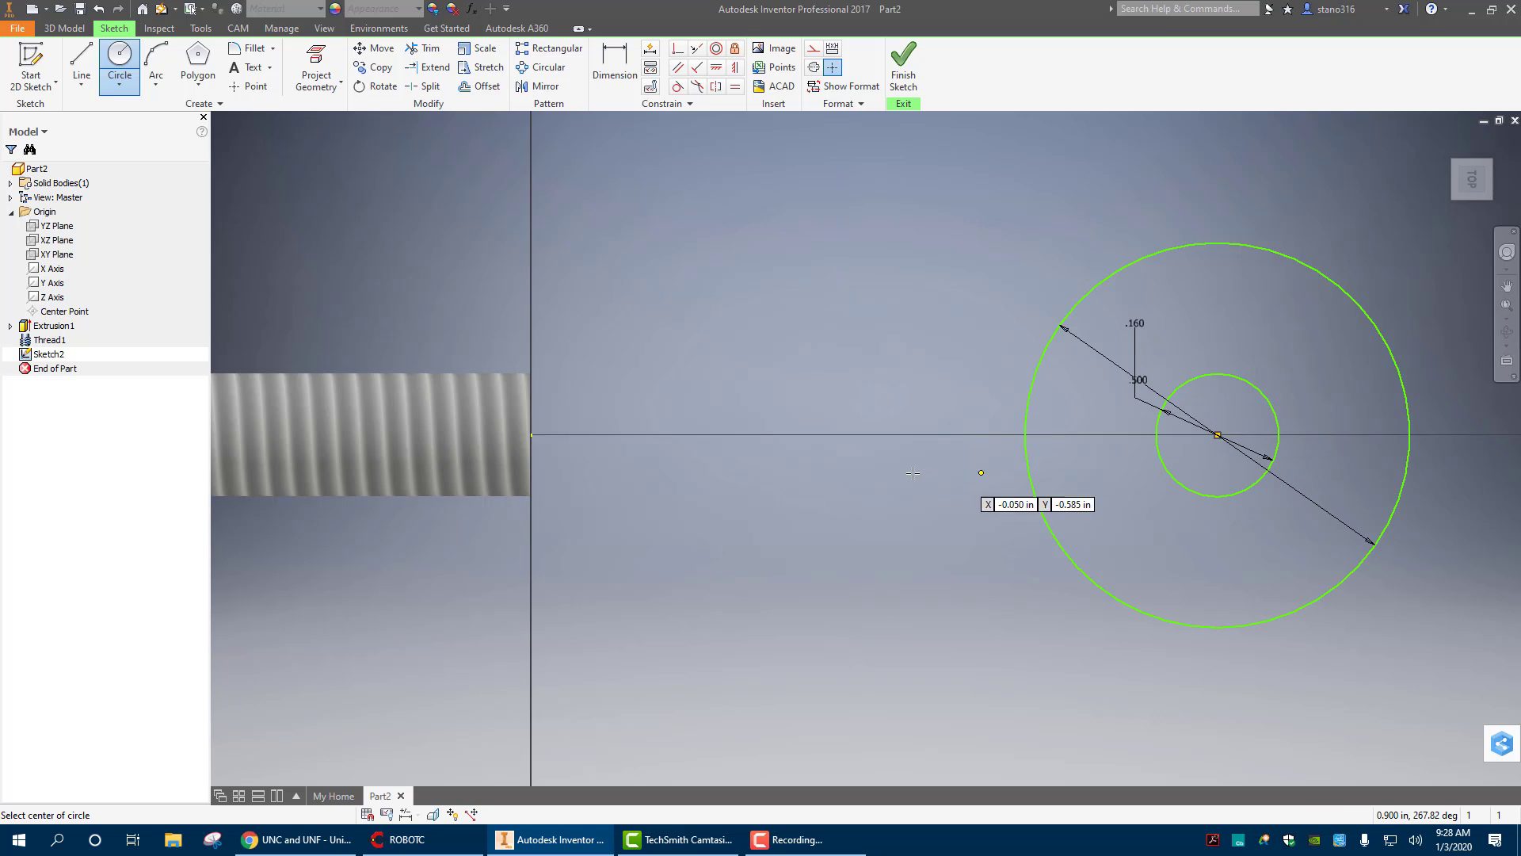
{"action": "middle_click_drag", "start_coordinate": [919, 482], "coordinate": [716, 462]}
{"action": "right_click", "coordinate": [711, 231]}
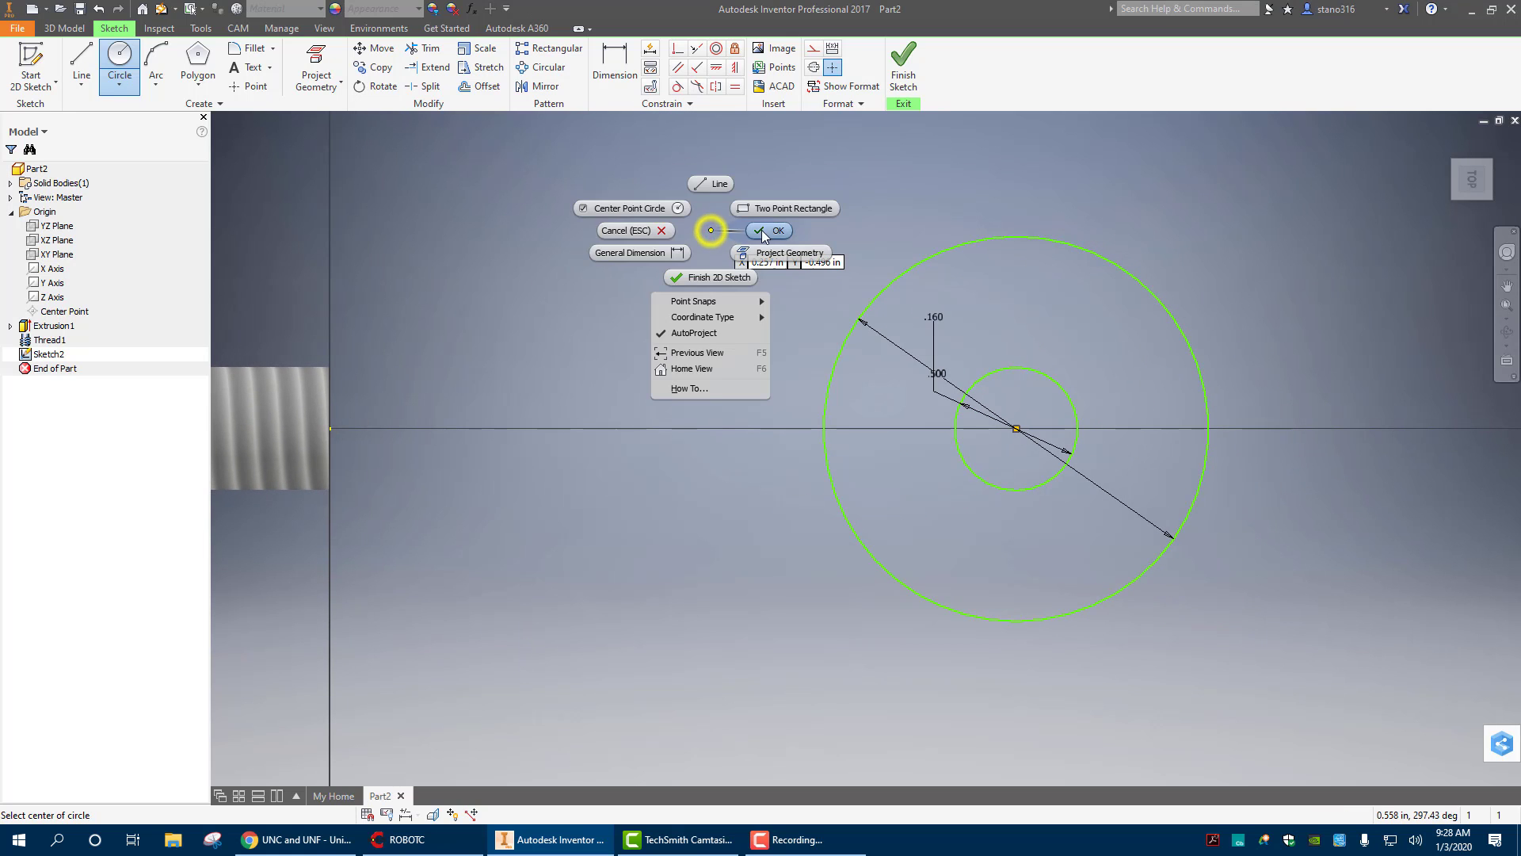
{"action": "left_click", "coordinate": [773, 229]}
- Finish the sketch and extrude the ring between the two circles 1 in, leaving a central hole
{"action": "left_click", "coordinate": [903, 63]}
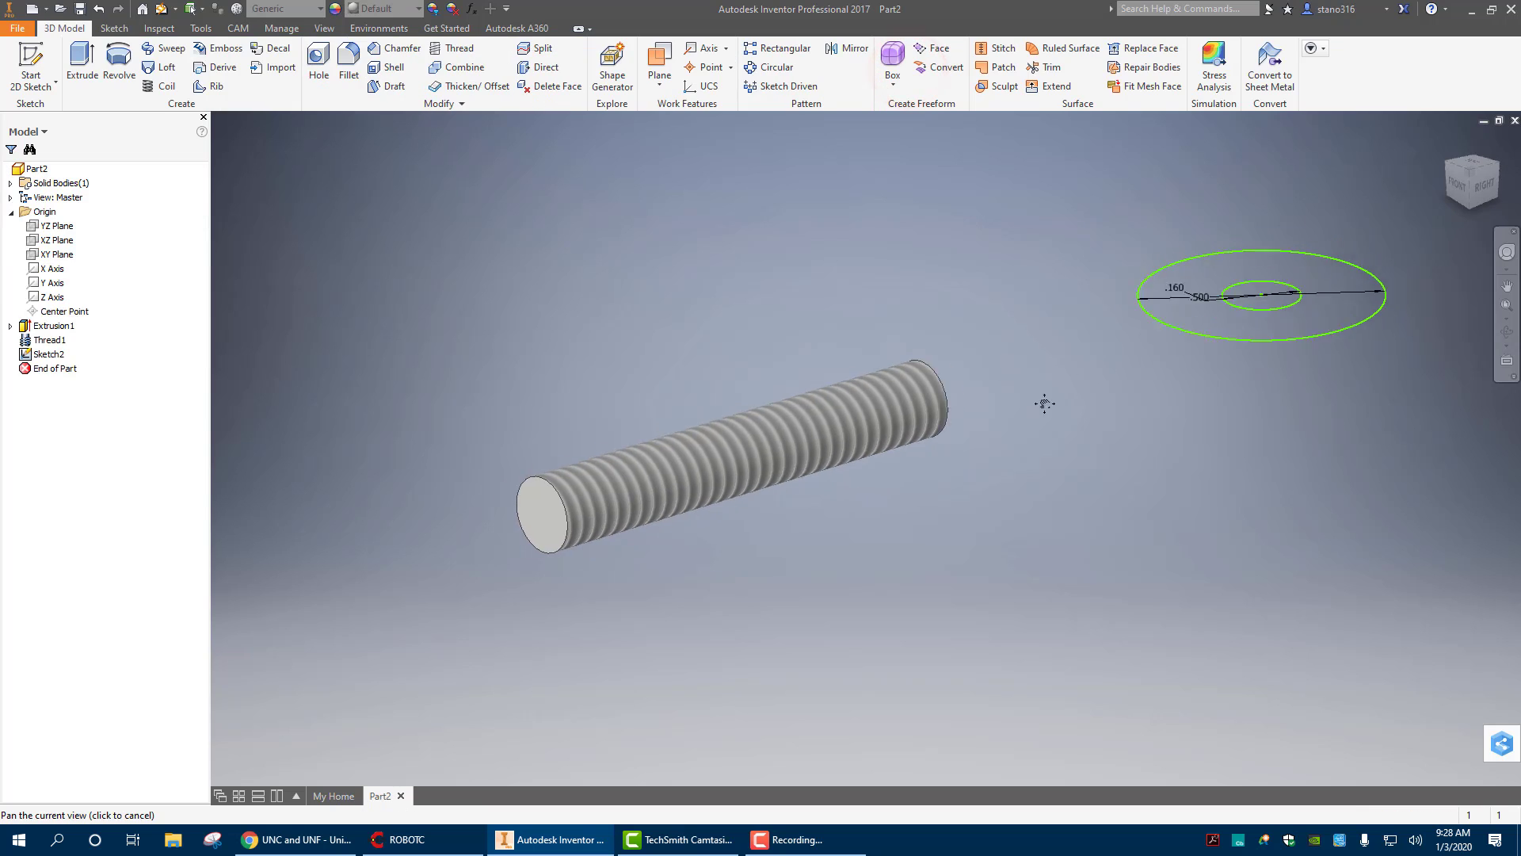
{"action": "left_click", "coordinate": [83, 67]}
{"action": "left_click", "coordinate": [919, 440]}
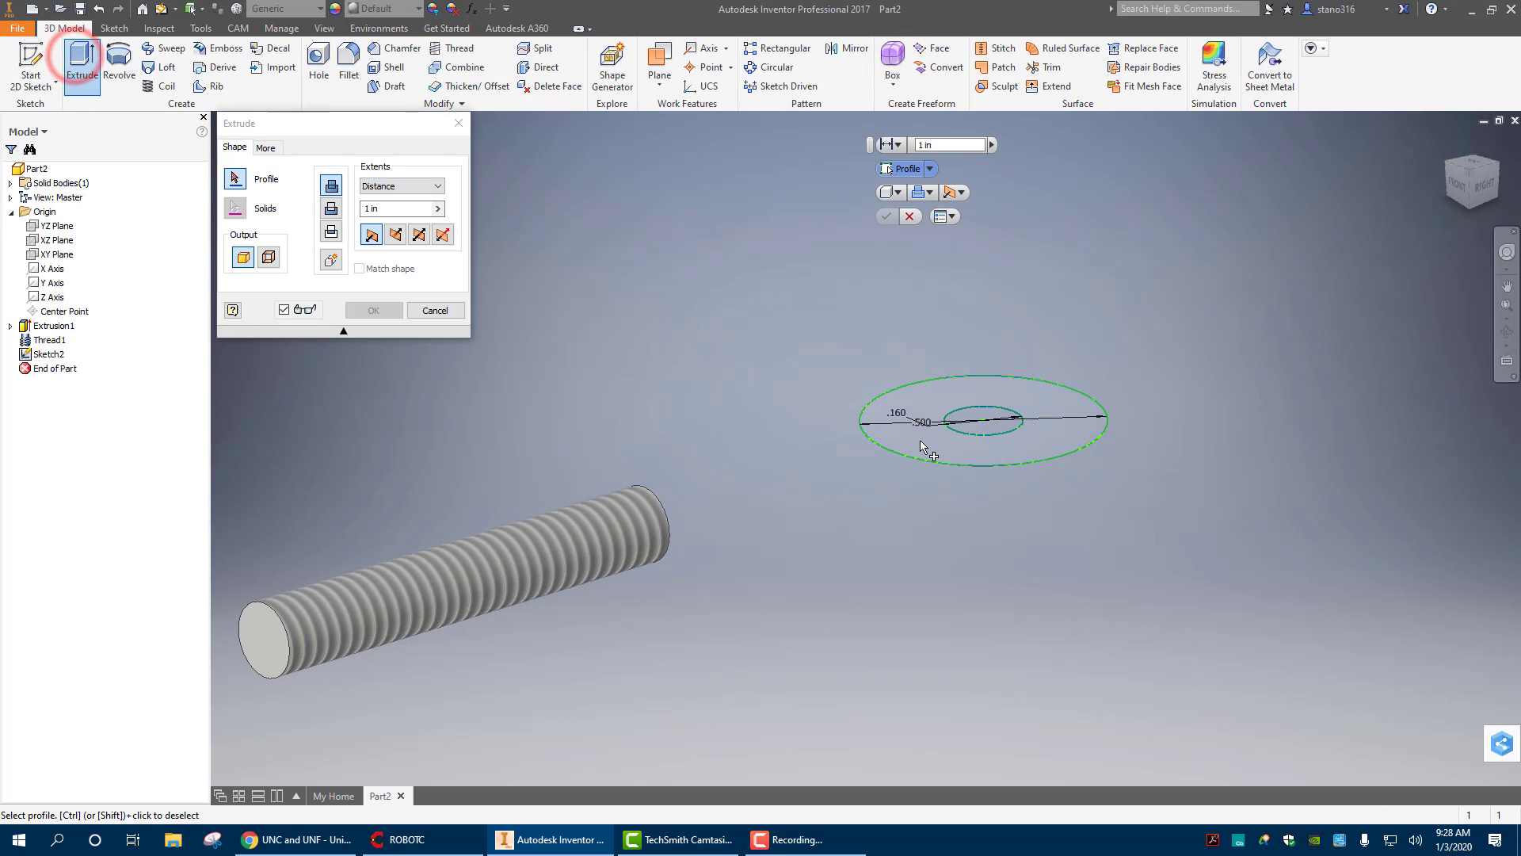
{"action": "scroll", "coordinate": [981, 425], "scroll_direction": "down", "scroll_amount": 4}
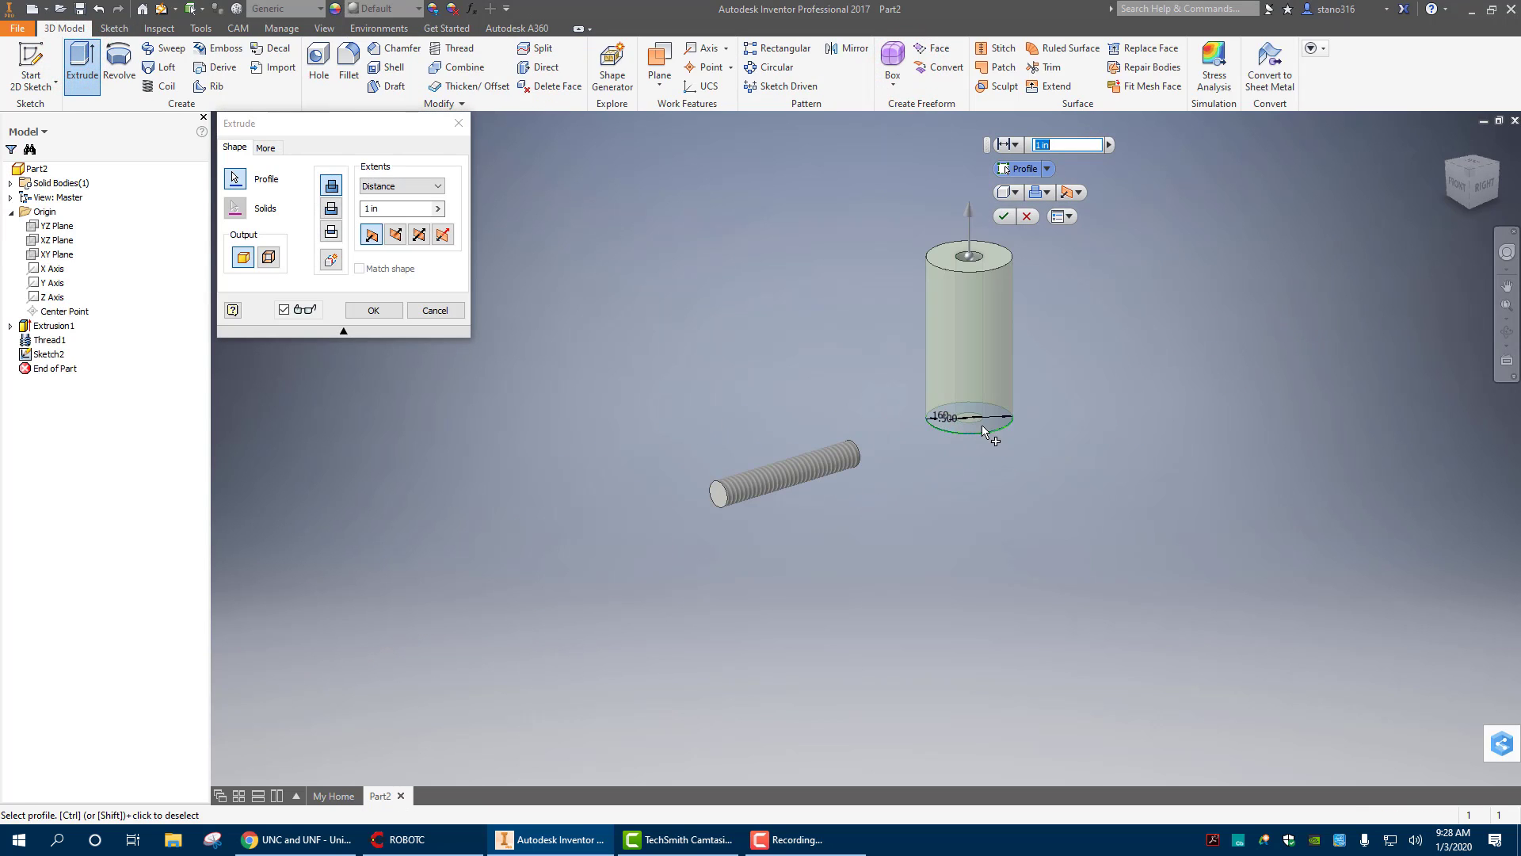
{"action": "left_click", "coordinate": [1004, 217]}
{"action": "scroll", "coordinate": [966, 316], "scroll_direction": "up", "scroll_amount": 5}
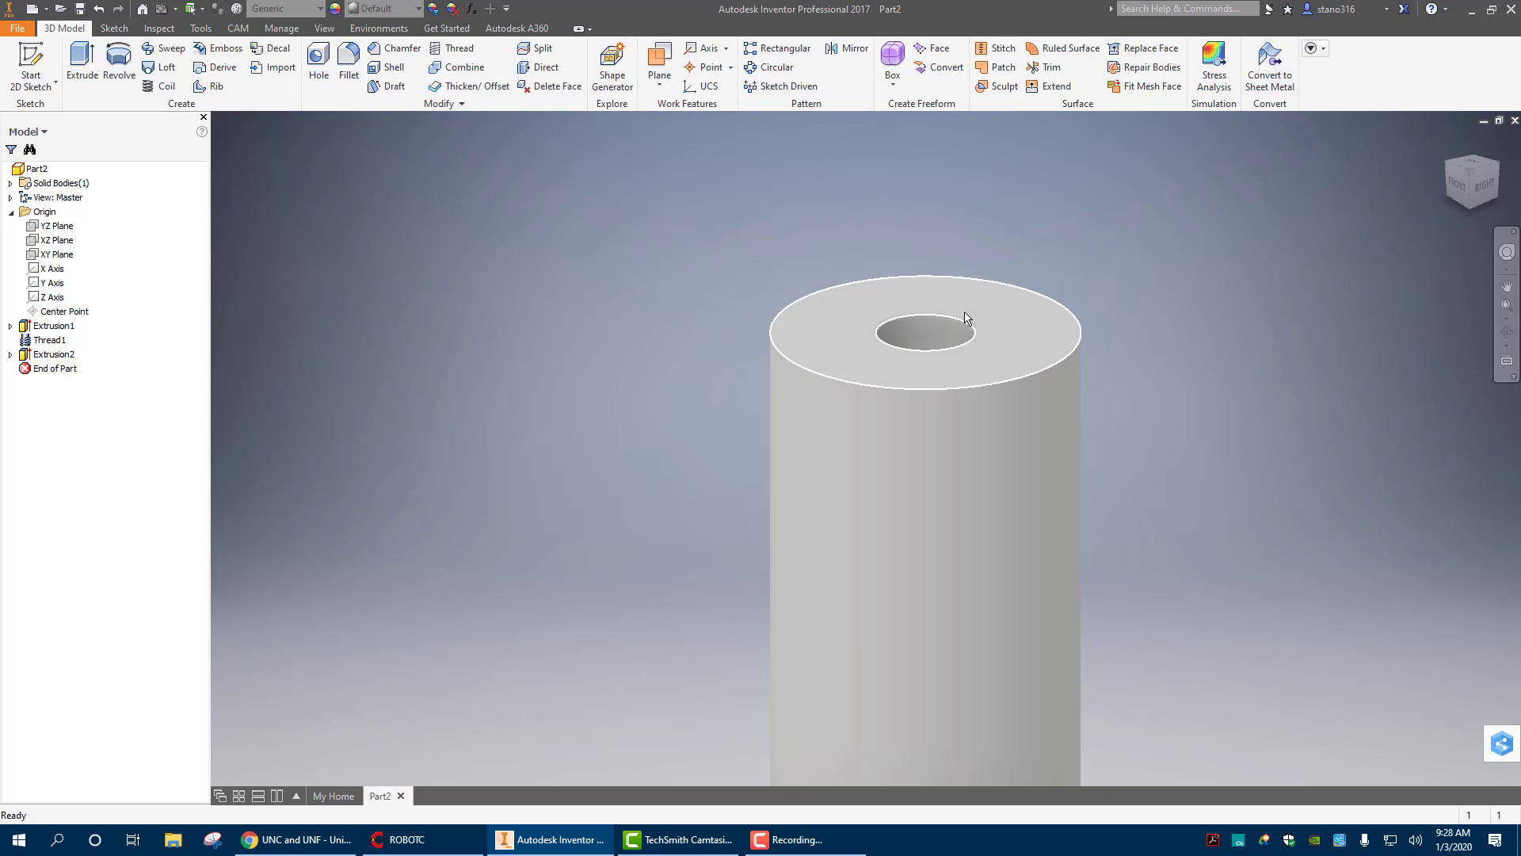
- Thread the hole's inner face over its full length as right-hand ANSI Unified 8-32 UNC class 2B
{"action": "left_click", "coordinate": [446, 50]}
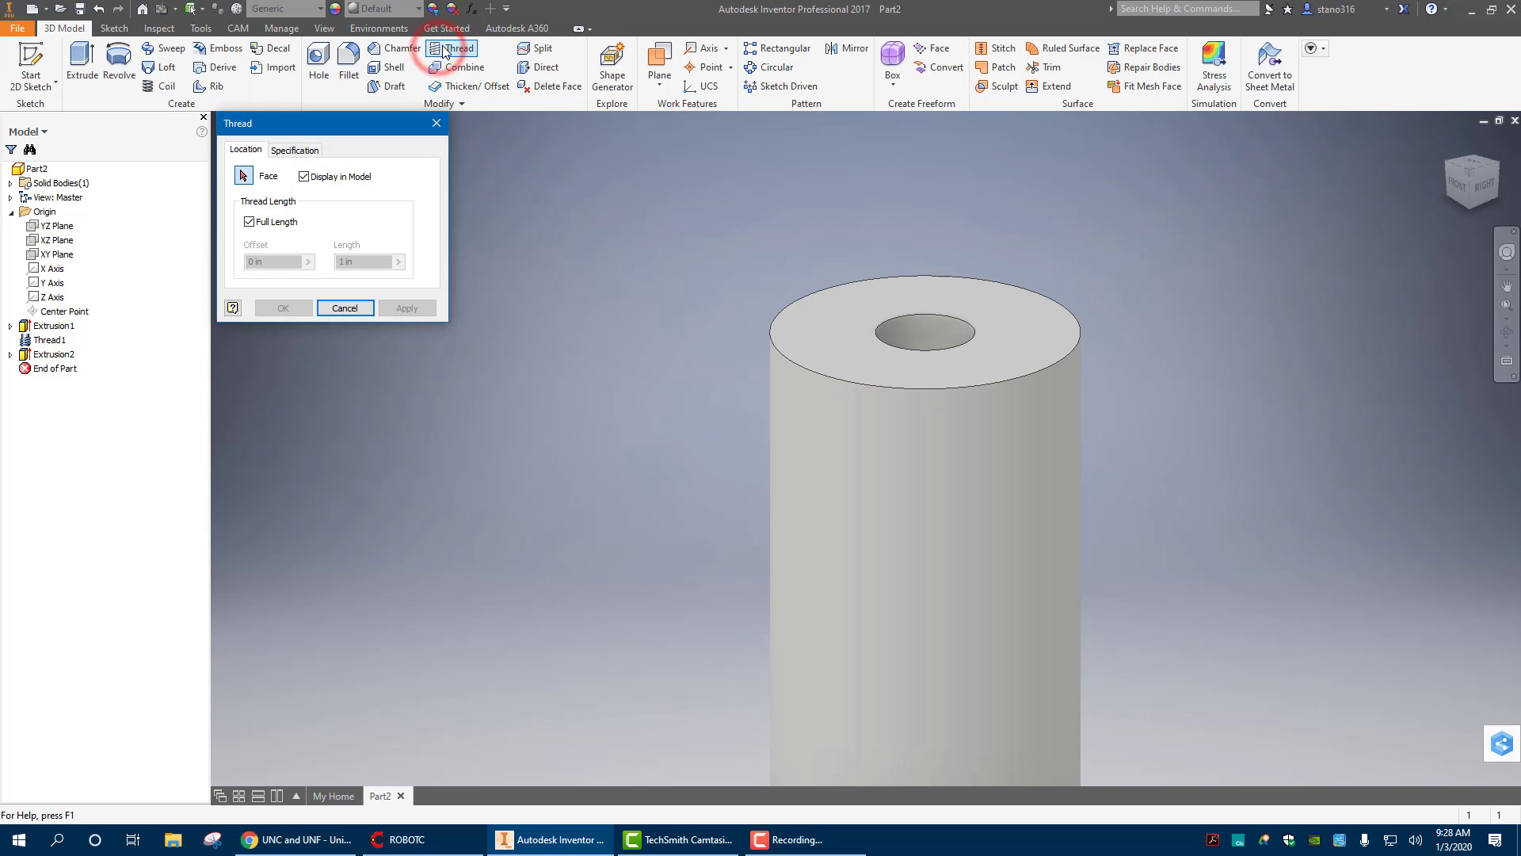
{"action": "left_click", "coordinate": [923, 329]}
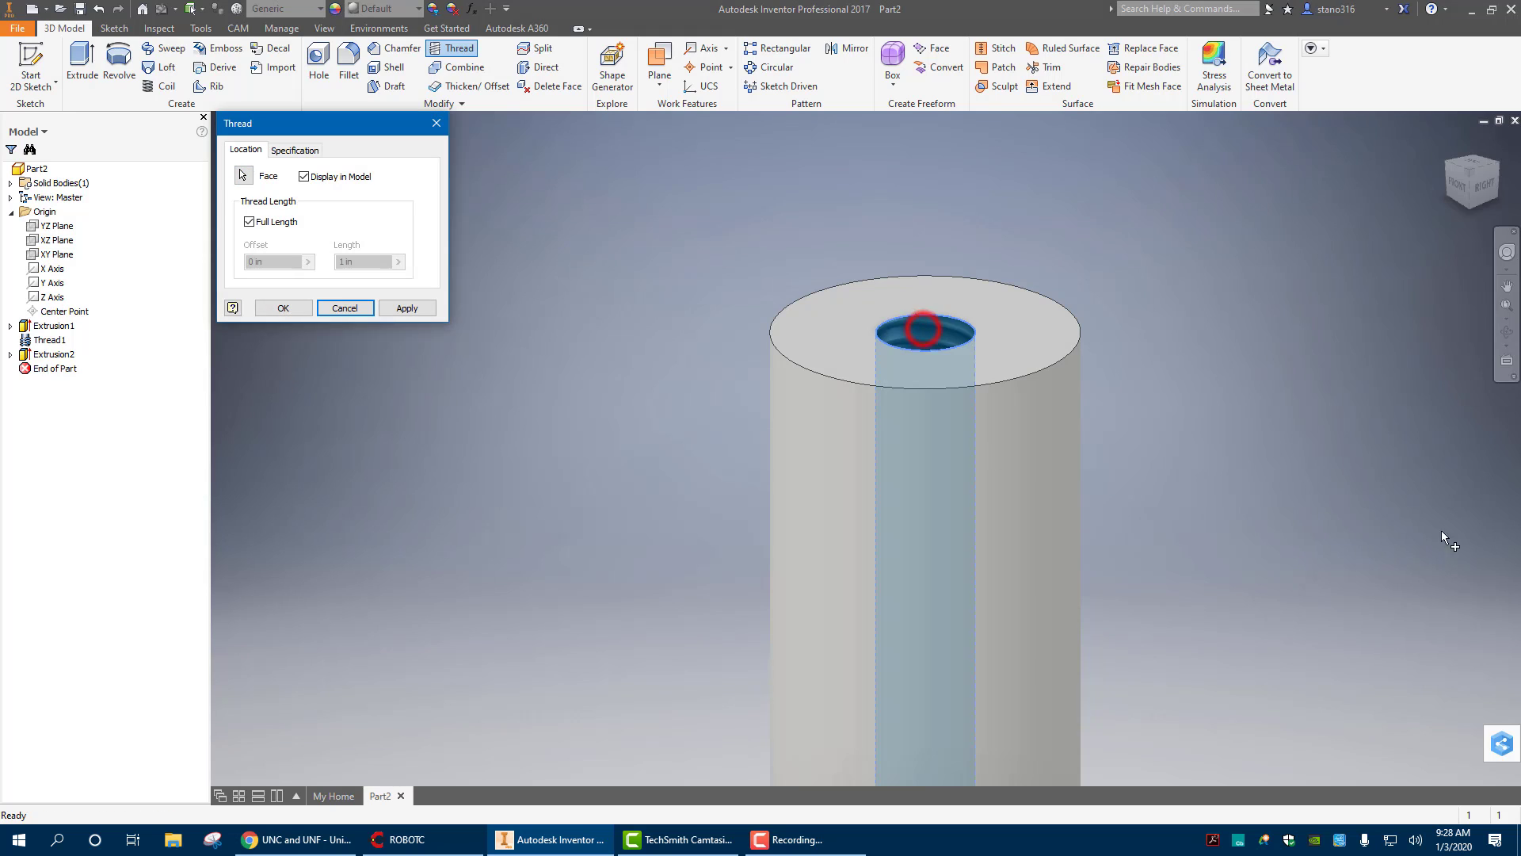
{"action": "mouse_move", "coordinate": [1471, 208]}
{"action": "left_mouse_down"}
{"action": "mouse_move", "coordinate": [1472, 274]}
{"action": "mouse_move", "coordinate": [1471, 197]}
{"action": "left_mouse_up"}
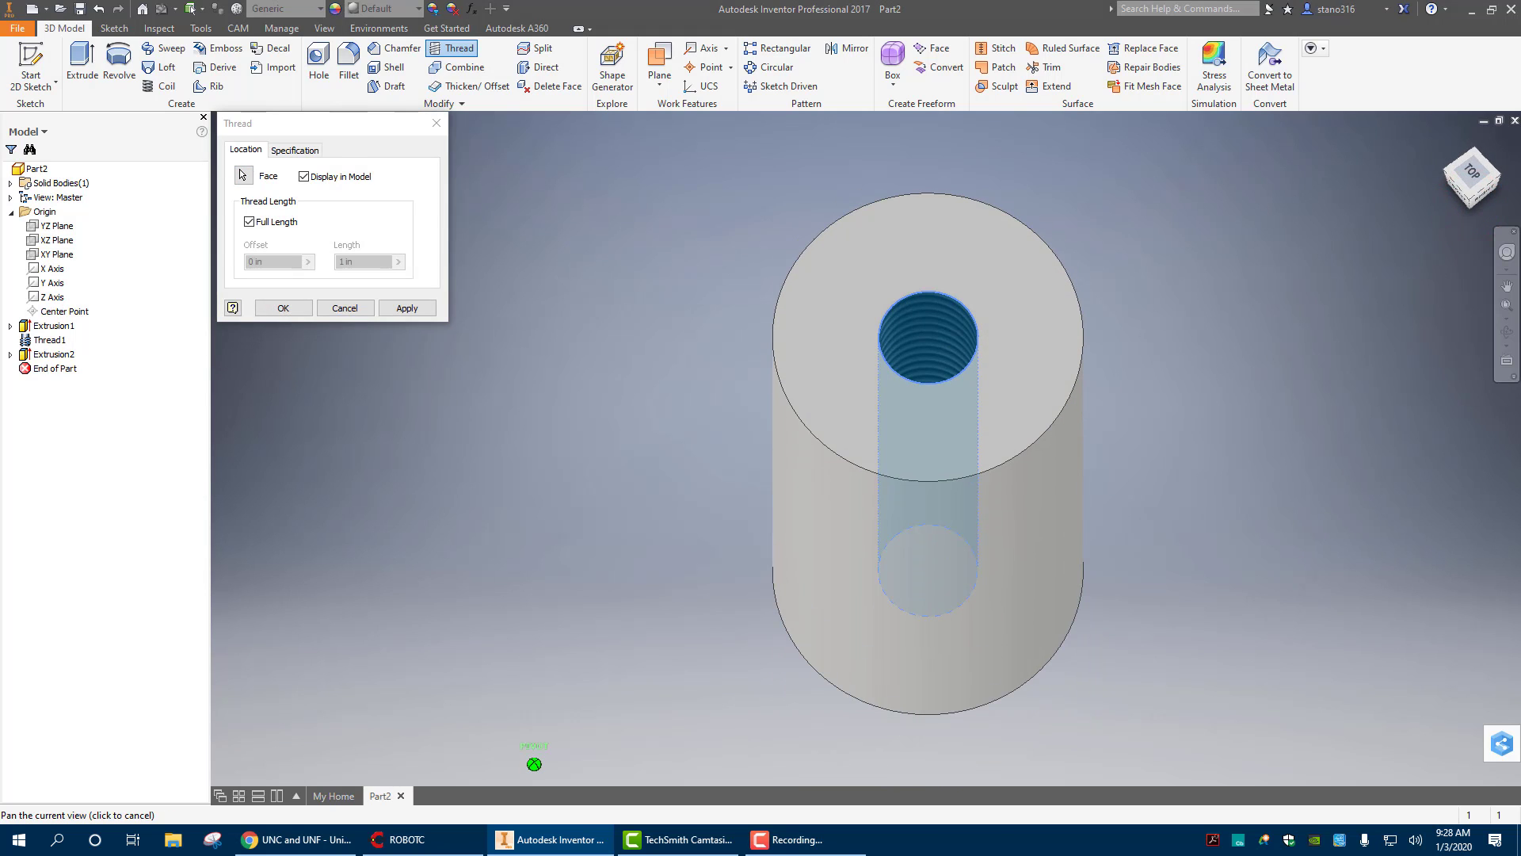
{"action": "left_click", "coordinate": [287, 151]}
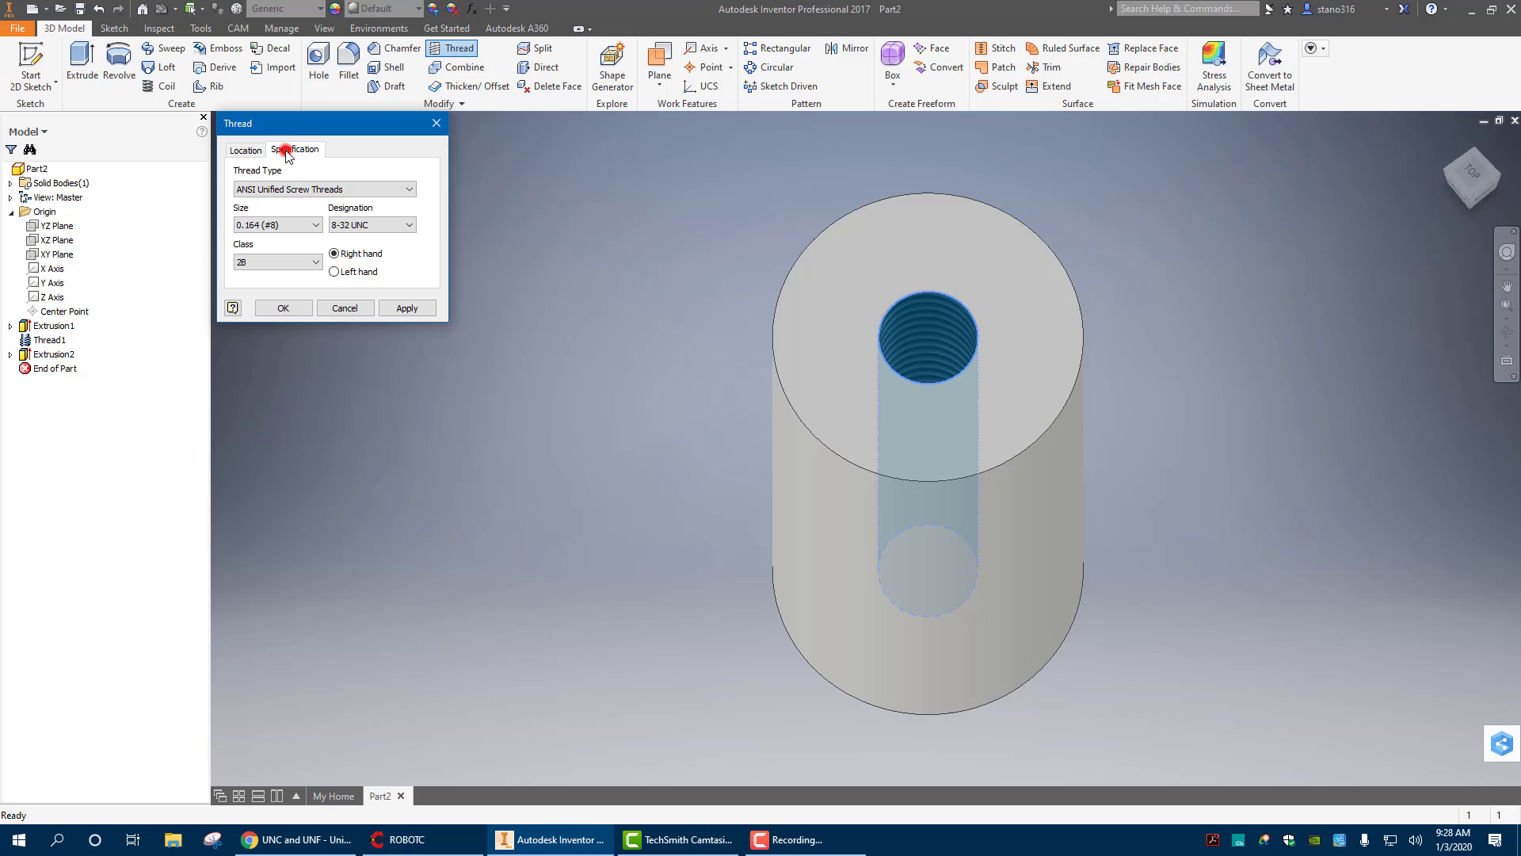
{"action": "left_click", "coordinate": [282, 307]}
{"action": "scroll", "coordinate": [579, 424], "scroll_direction": "down", "scroll_amount": 3}
{"action": "scroll", "coordinate": [580, 416], "scroll_direction": "up", "scroll_amount": 5}
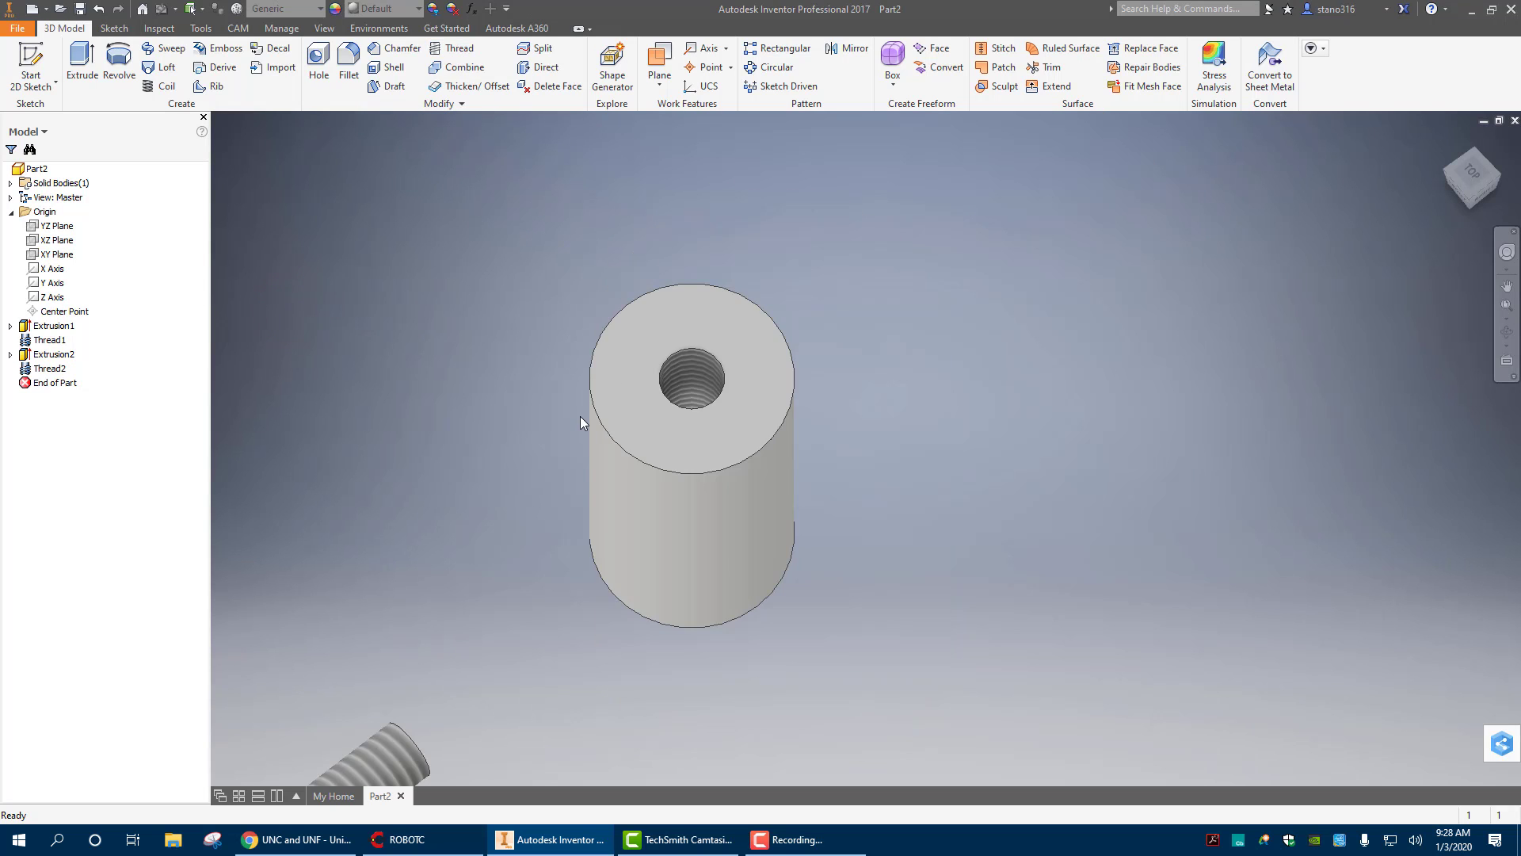